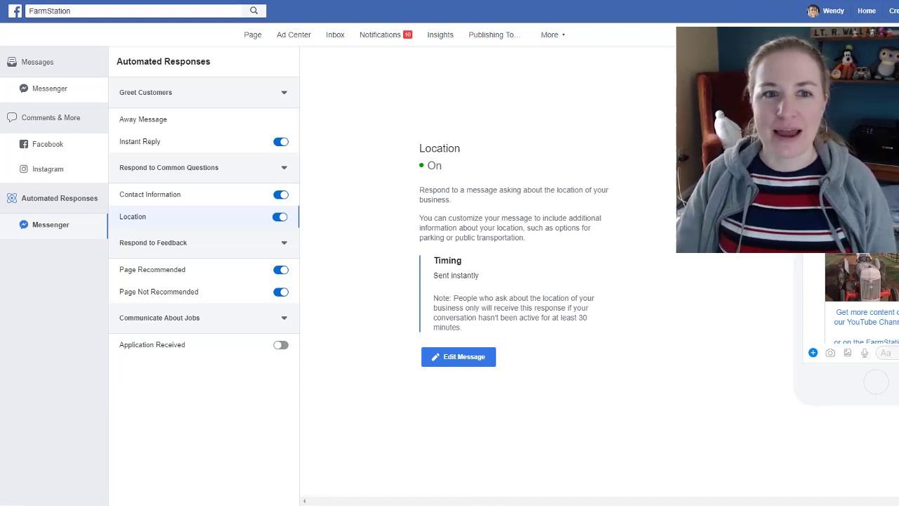
# Step: Return to the FarmStation page's home timeline from the top navigation bar
pyautogui.click(255, 38)
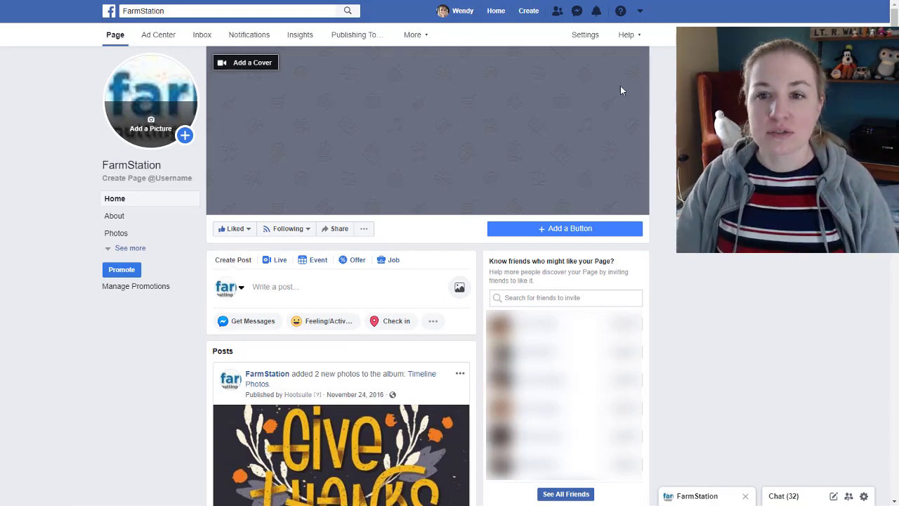
# Step: Open the page's Messaging settings and scroll down to the Response Assistant section
pyautogui.click(590, 35)
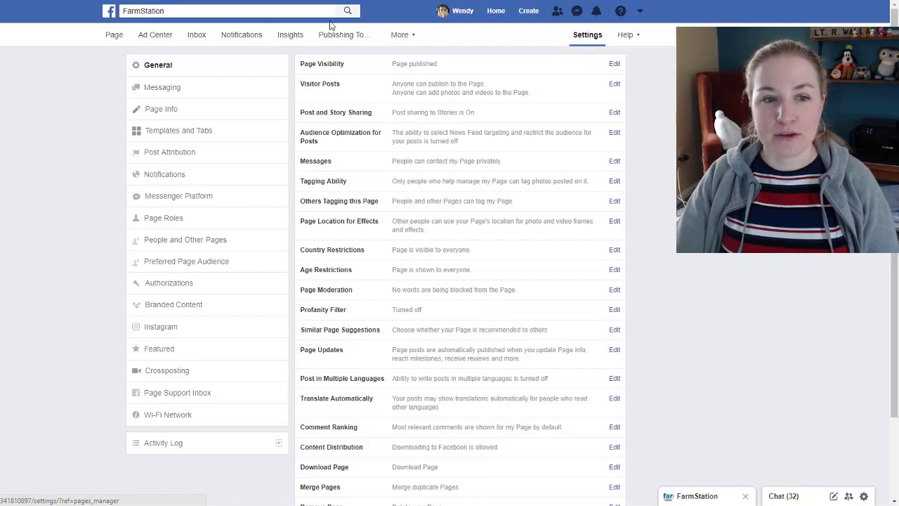
pyautogui.click(184, 93)
pyautogui.scroll(-1, 430, 190)
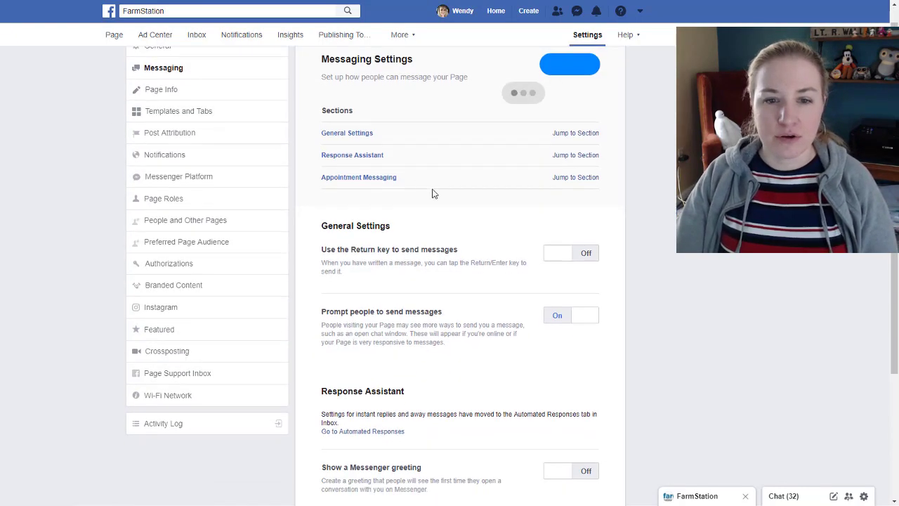
pyautogui.scroll(-3, 430, 197)
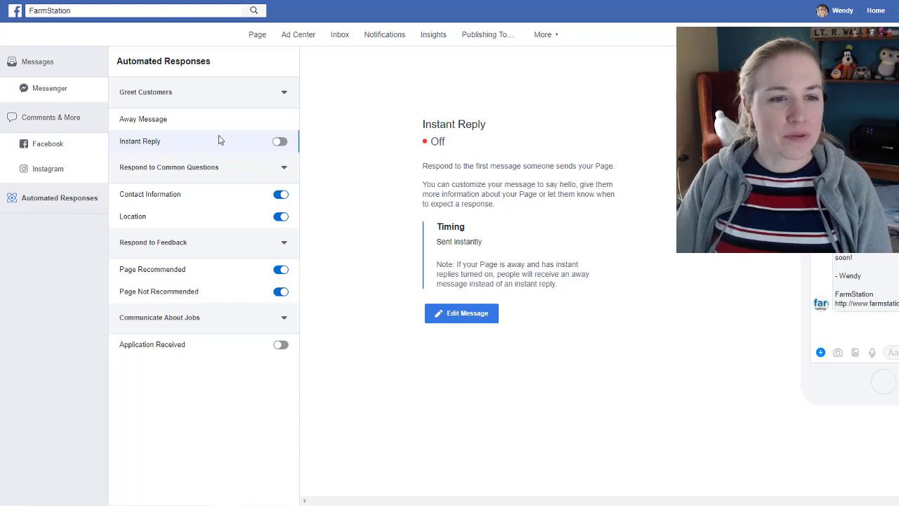
# Step: Open the Away Message in the editor and place the cursor after the ':D'
pyautogui.click(188, 122)
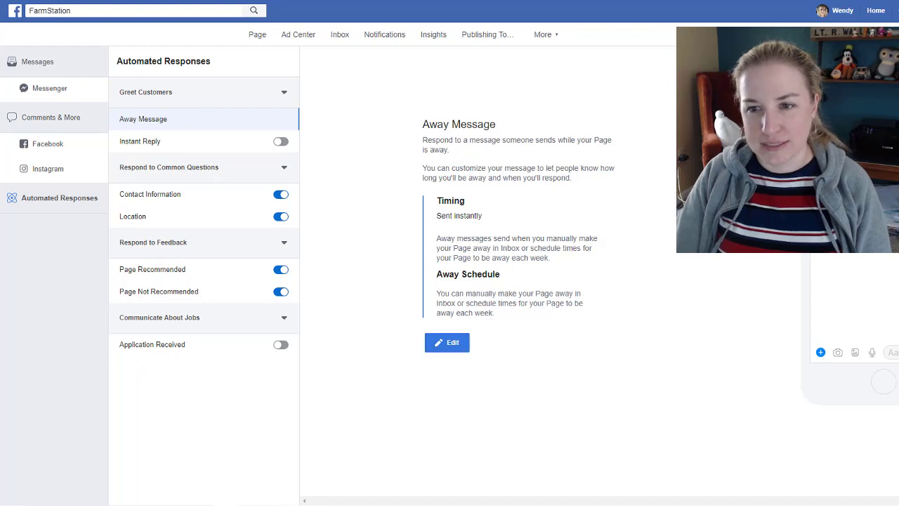
pyautogui.click(453, 343)
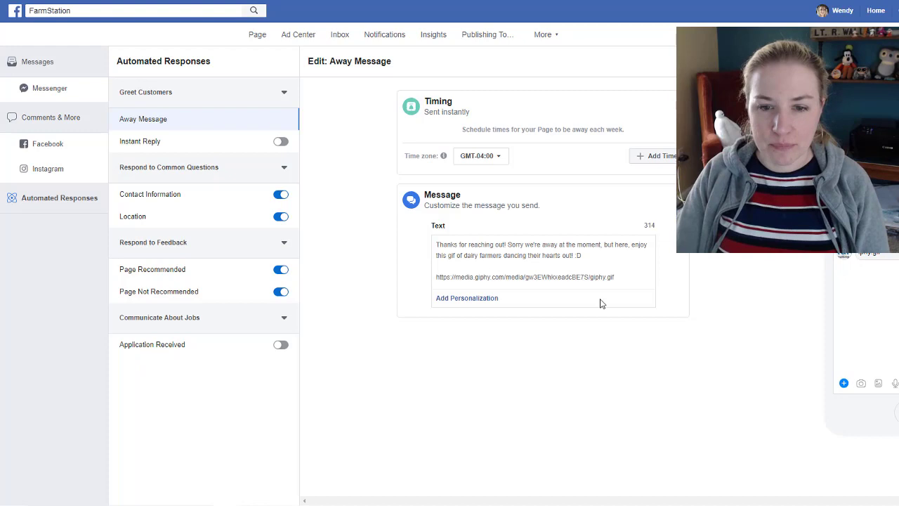
pyautogui.moveTo(602, 255); pyautogui.dragTo(351, 207)
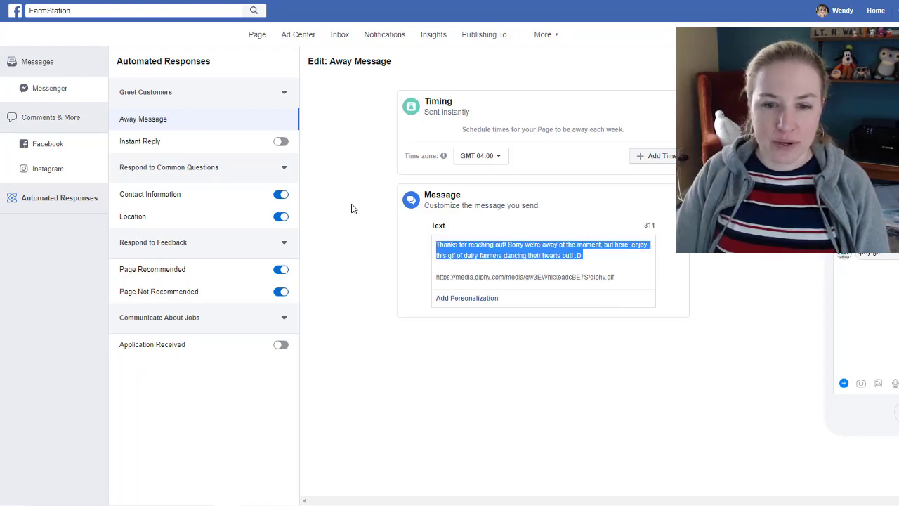
pyautogui.click(624, 267)
pyautogui.moveTo(630, 281); pyautogui.dragTo(432, 275)
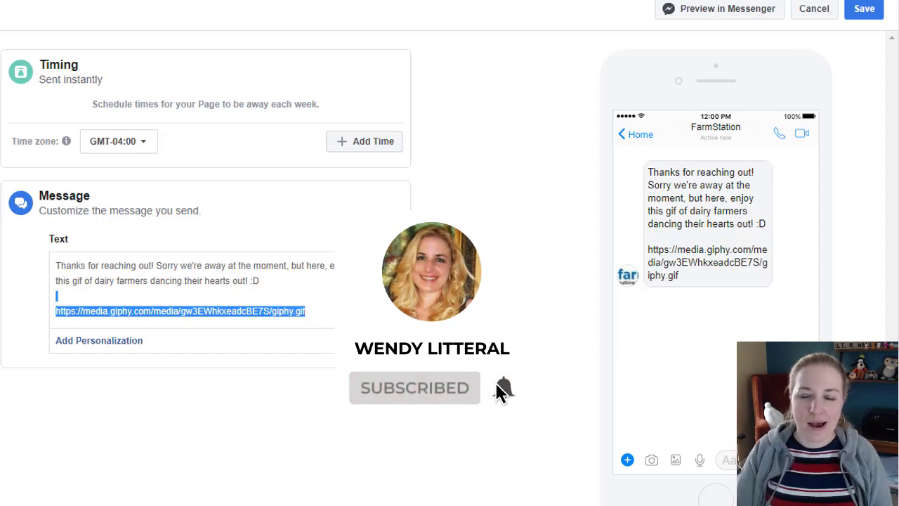
pyautogui.click(304, 284)
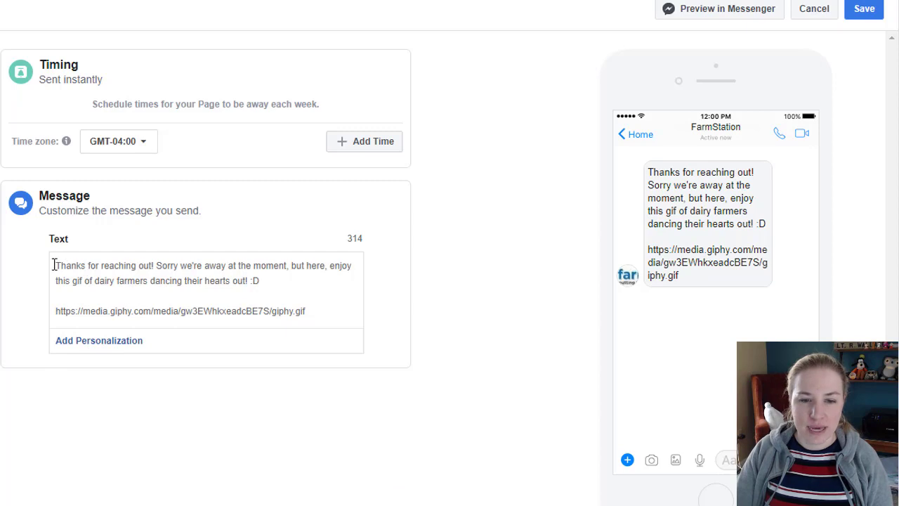
# Step: Start the away message with 'Hey', the first-name personalization and '!' on its own line
pyautogui.write('Hey')
pyautogui.press('BackSpace')
pyautogui.press('BackSpace')
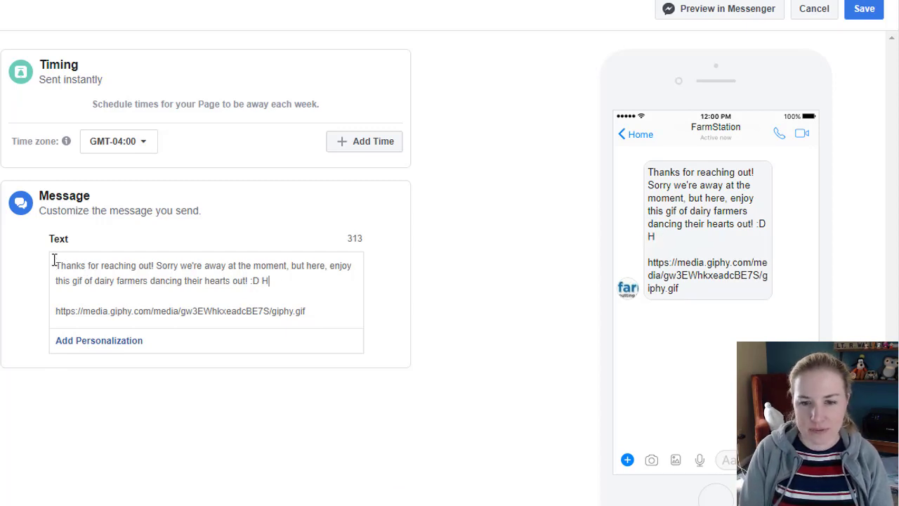
pyautogui.press('BackSpace')
pyautogui.press('Up')
pyautogui.press('Home')
pyautogui.write('Hey')
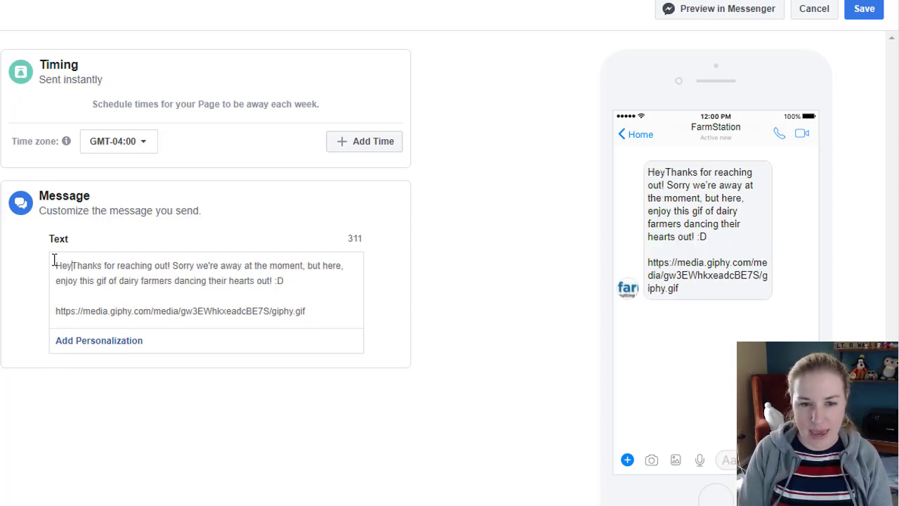
pyautogui.click(104, 344)
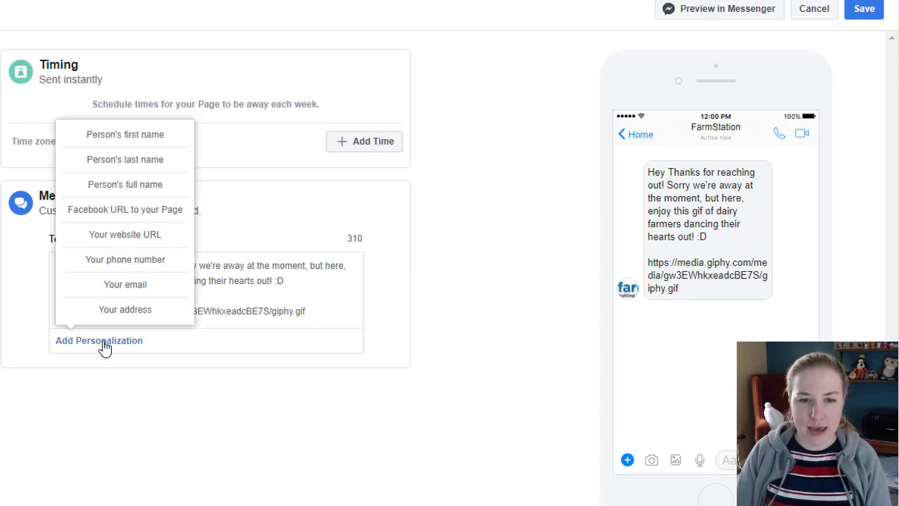
pyautogui.click(127, 137)
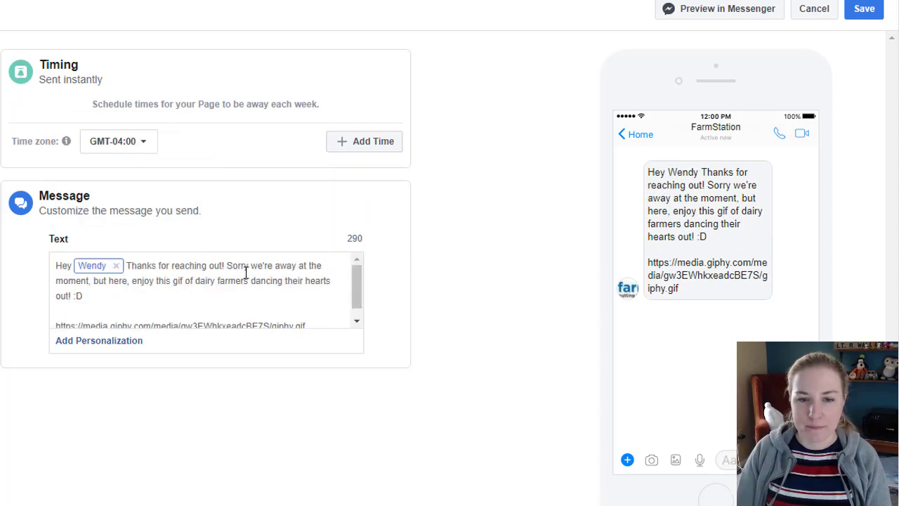
pyautogui.write('!')
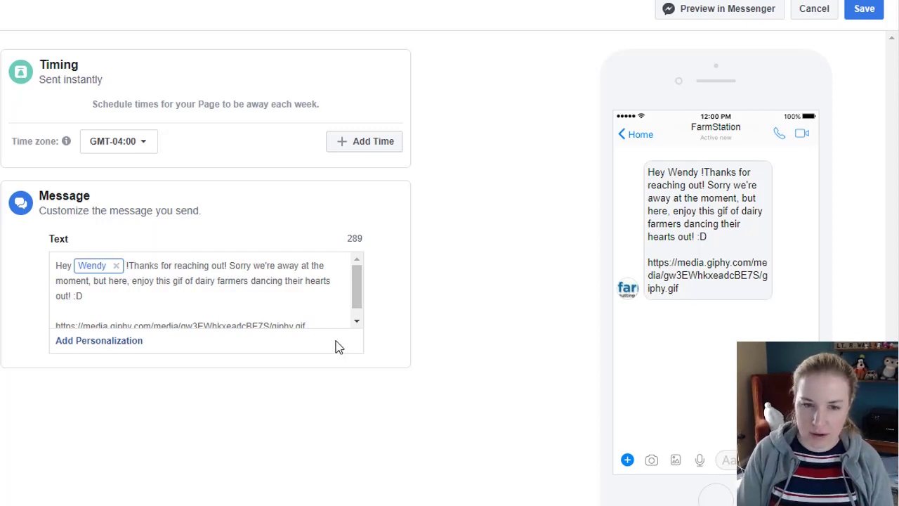
pyautogui.press('BackSpace')
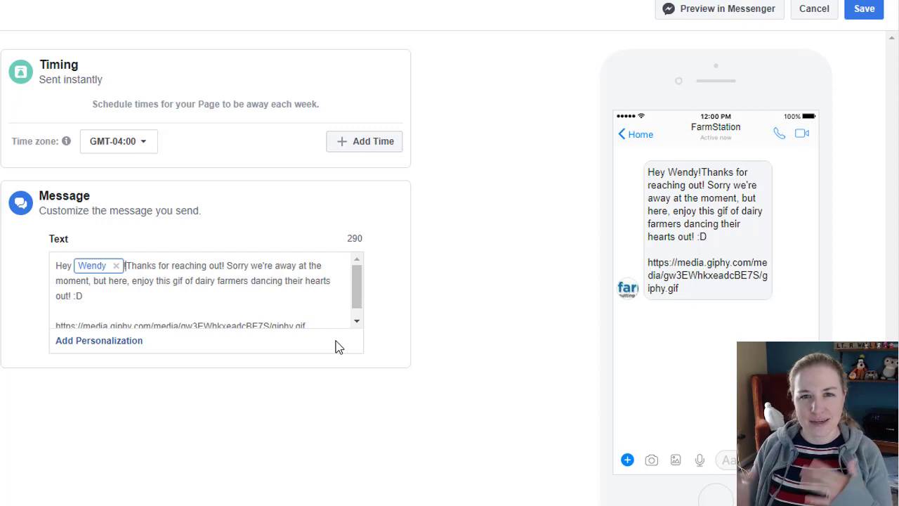
pyautogui.press('Return')
pyautogui.press('Return')
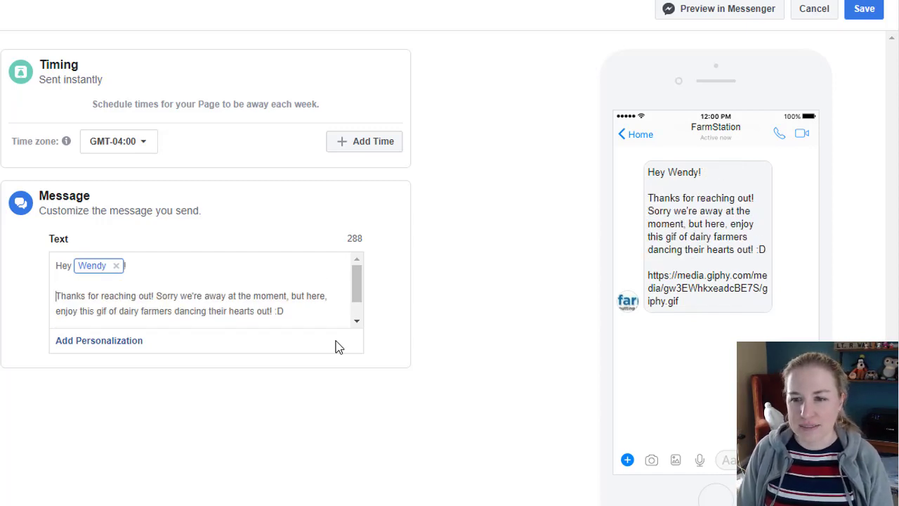
pyautogui.press('Down')
pyautogui.press('Down')
pyautogui.press('Down')
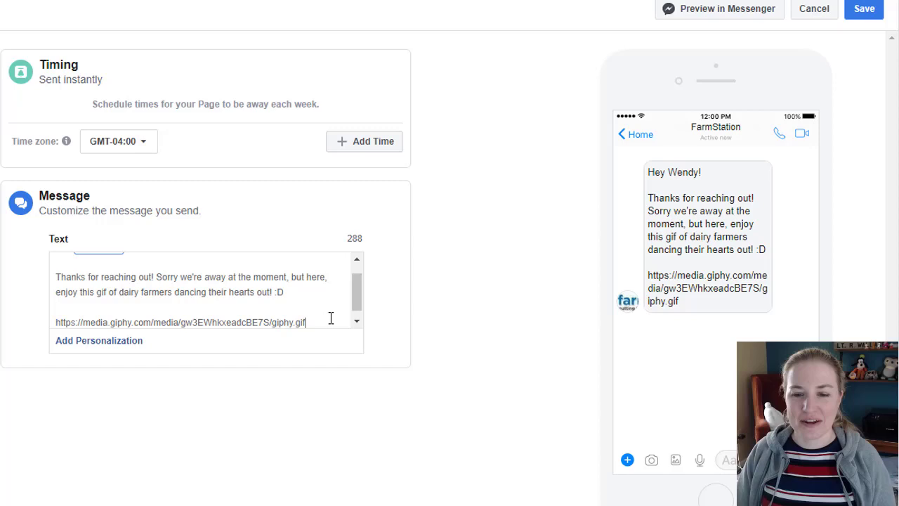
# Step: Save the edited away message, reopen it and send a preview to Messenger
pyautogui.moveTo(331, 318); pyautogui.dragTo(56, 317)
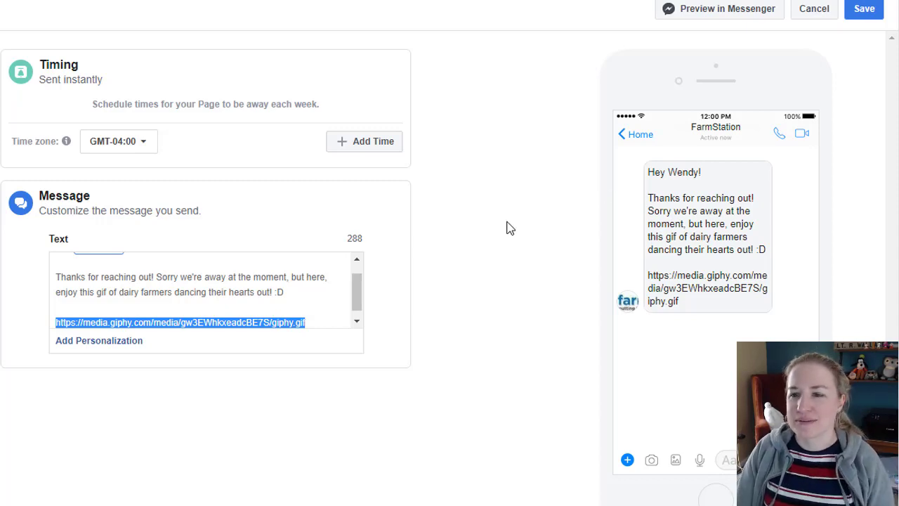
pyautogui.click(868, 10)
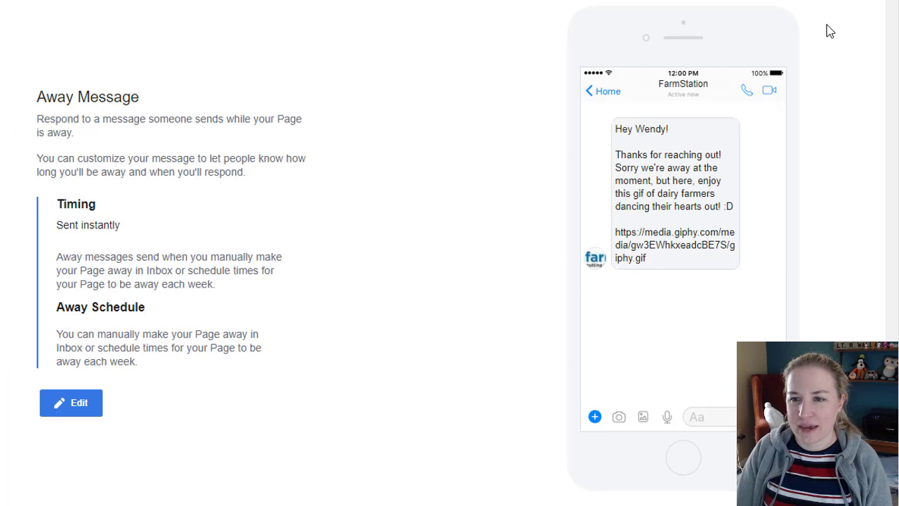
pyautogui.click(70, 403)
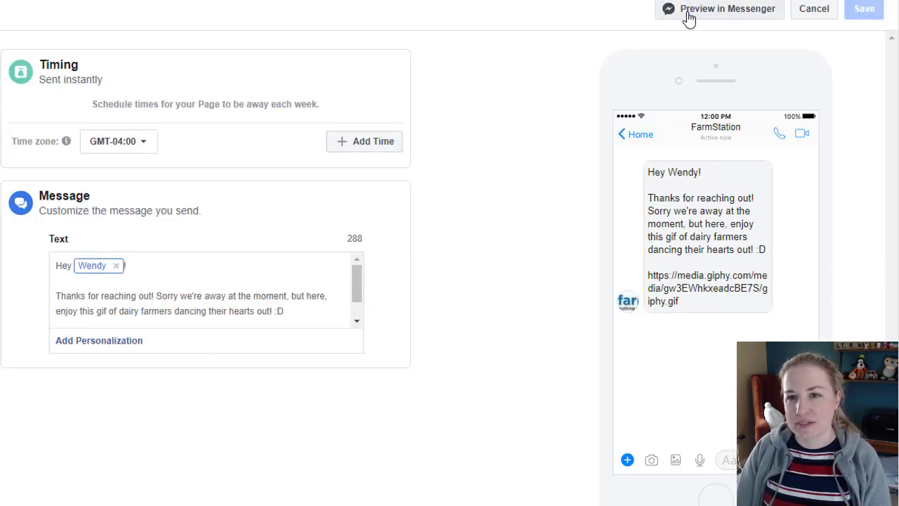
pyautogui.click(721, 24)
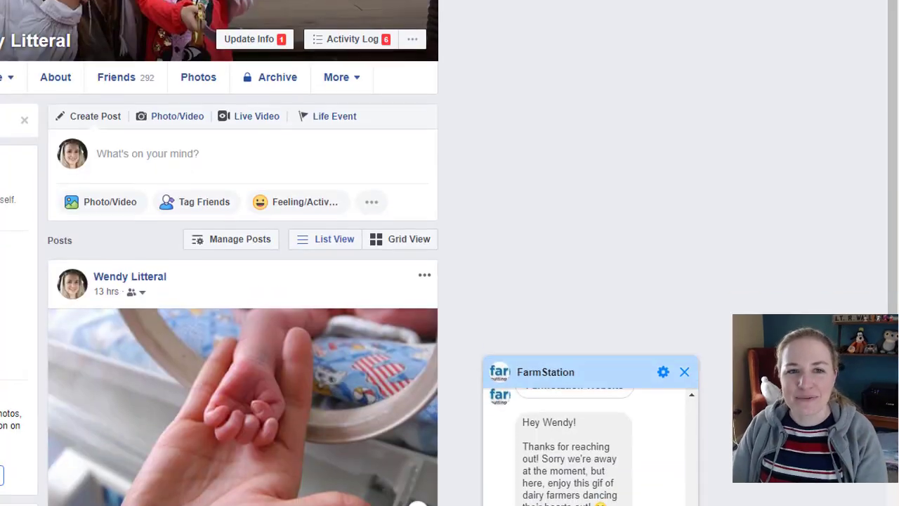
# Step: Check the personalised greeting in the away message preview received in Messenger
pyautogui.scroll(-3, 243, 92)
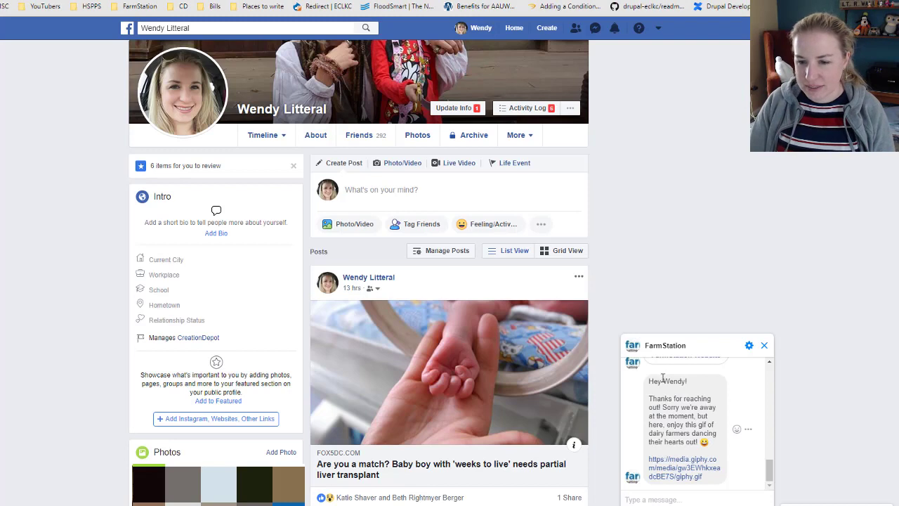
pyautogui.moveTo(663, 380); pyautogui.dragTo(692, 381)
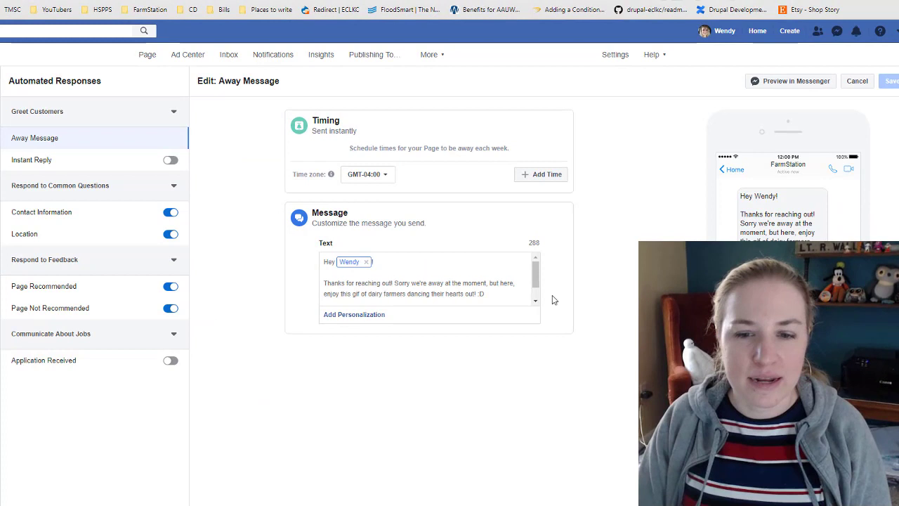
# Step: Show the Instant Reply details and switch Instant Reply on
pyautogui.click(88, 162)
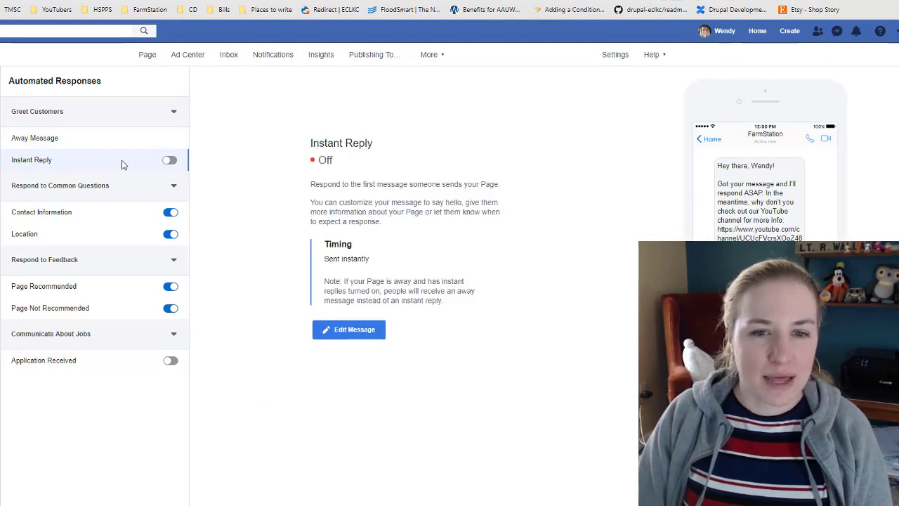
pyautogui.click(169, 161)
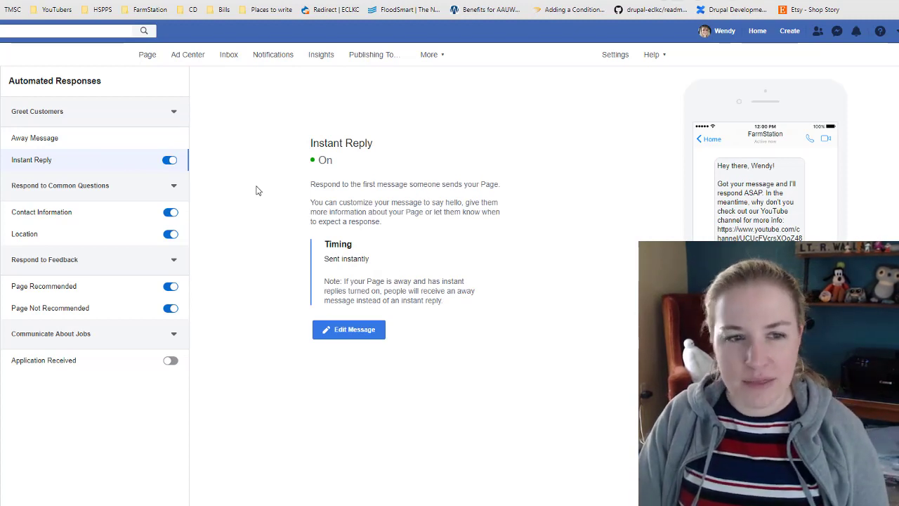
# Step: Review the Instant Reply text with its YouTube link and FarmStation signature, then save unchanged
pyautogui.click(363, 341)
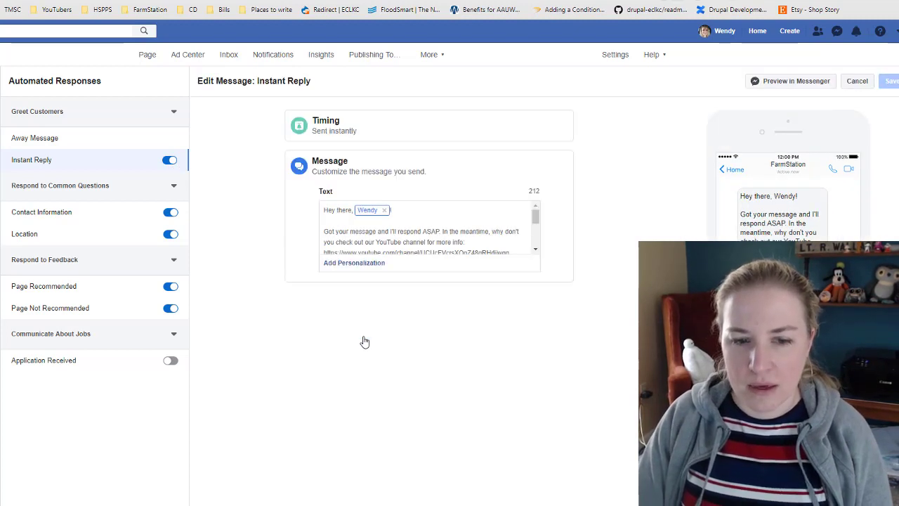
pyautogui.moveTo(379, 229); pyautogui.dragTo(440, 276)
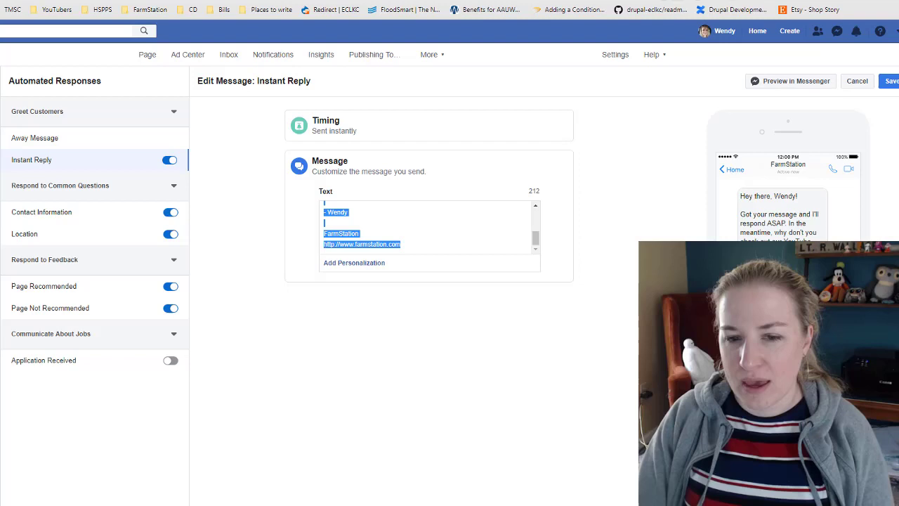
pyautogui.moveTo(393, 243); pyautogui.dragTo(390, 275)
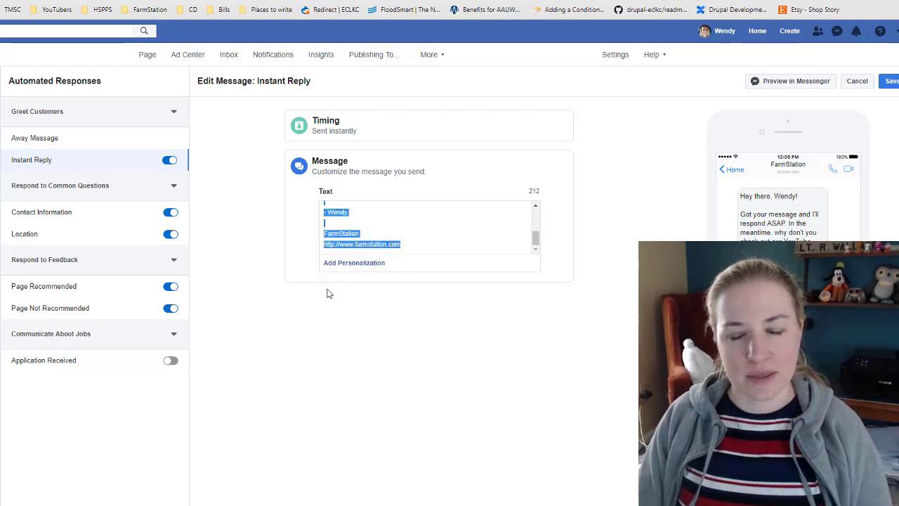
pyautogui.scroll(3, 383, 246)
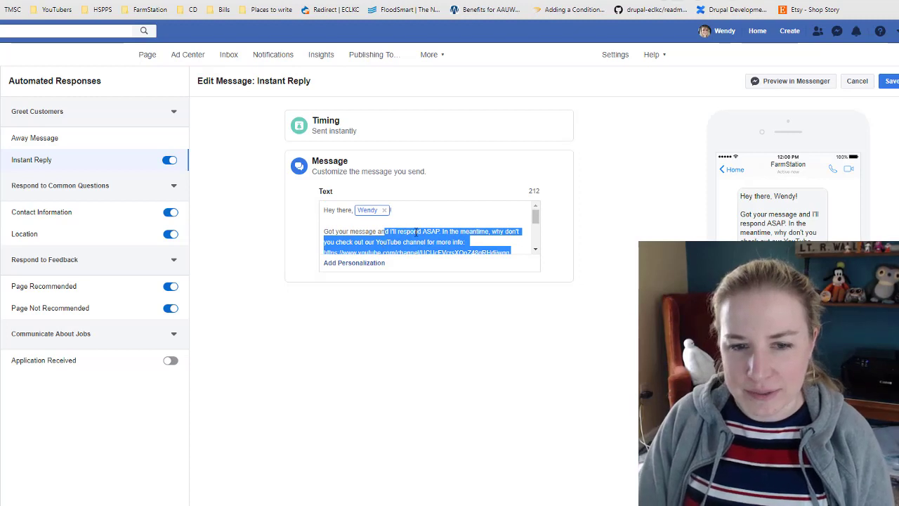
pyautogui.scroll(-2, 416, 232)
pyautogui.scroll(2, 416, 232)
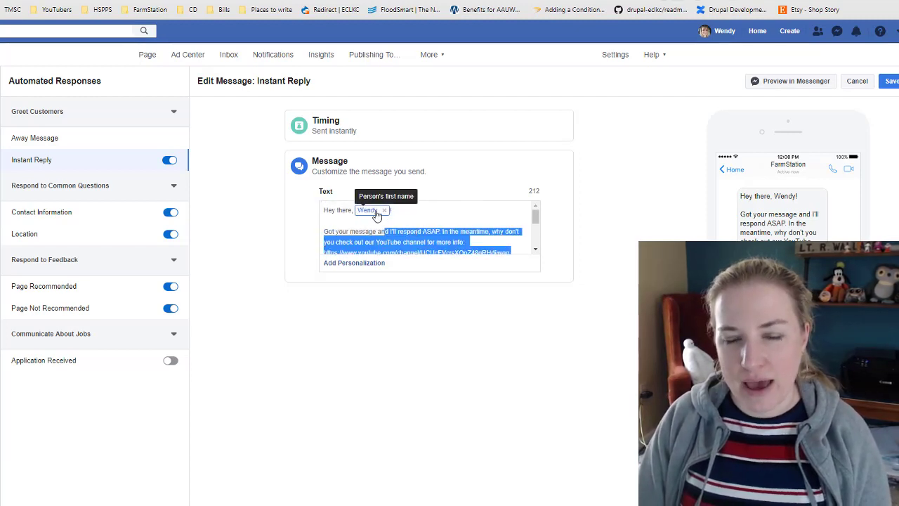
pyautogui.click(390, 209)
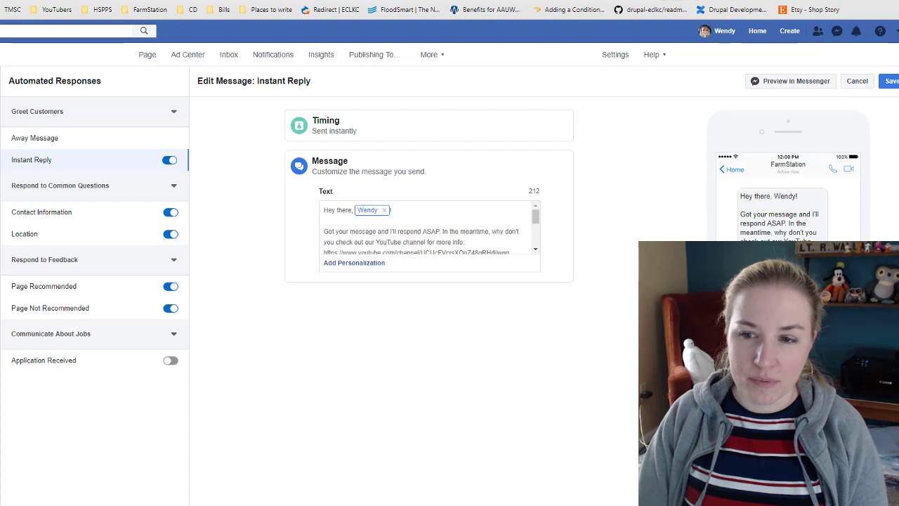
pyautogui.scroll(-5, 457, 224)
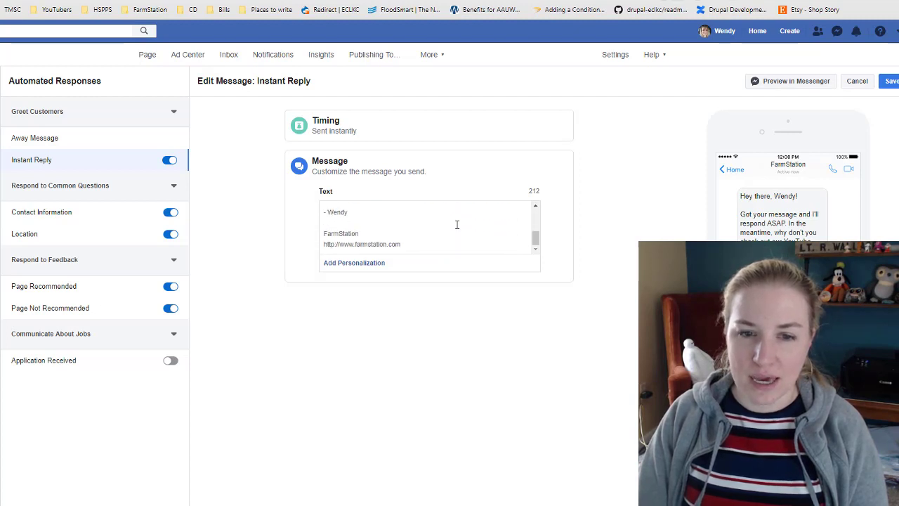
pyautogui.click(889, 83)
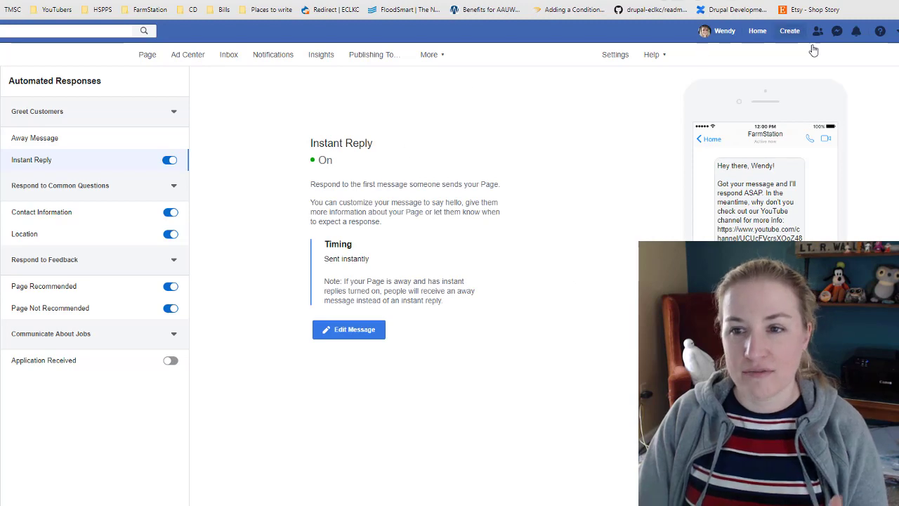
# Step: Send an Instant Reply preview to Messenger and read it, checking the 'YouTube channel' wording
pyautogui.click(372, 330)
pyautogui.click(799, 82)
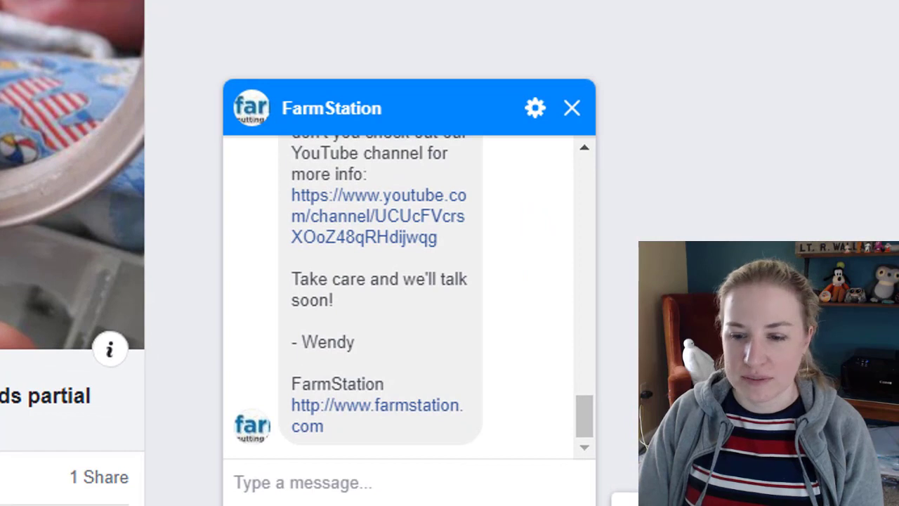
pyautogui.scroll(-3, 505, 44)
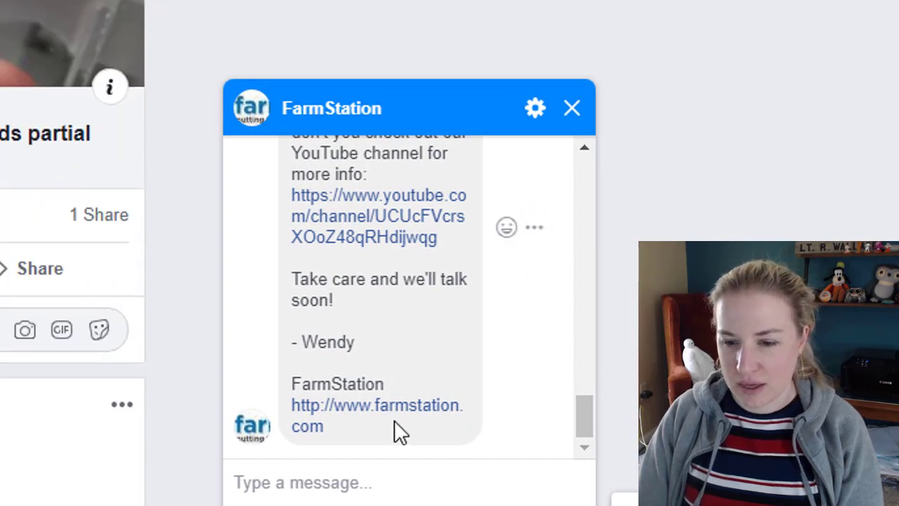
pyautogui.moveTo(386, 430); pyautogui.dragTo(334, 174)
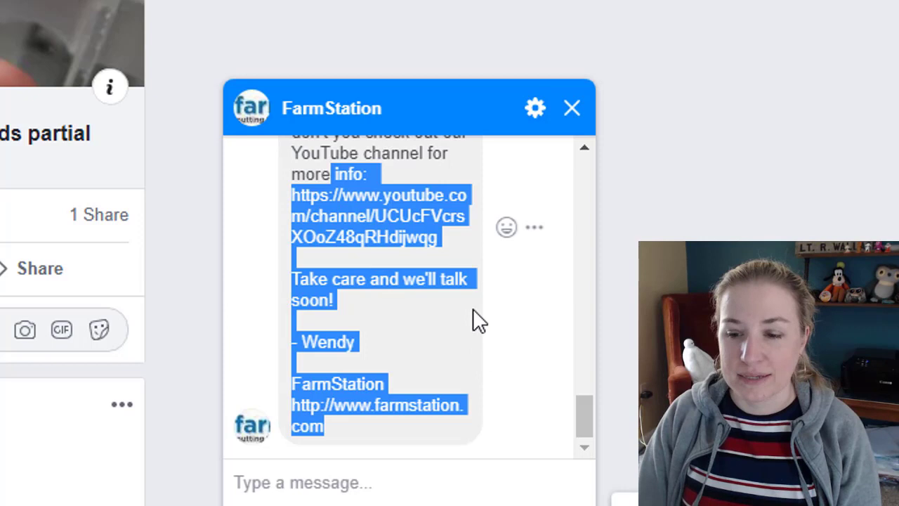
pyautogui.click(521, 288)
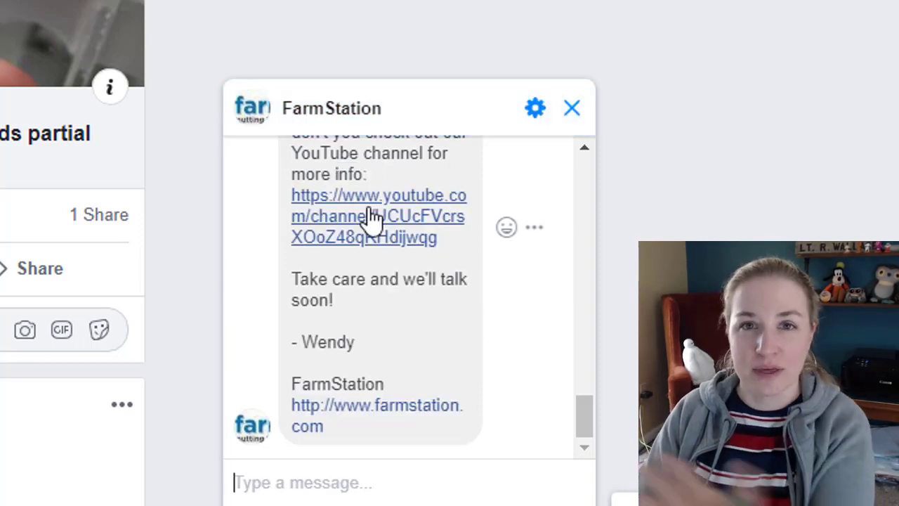
pyautogui.scroll(2, 372, 218)
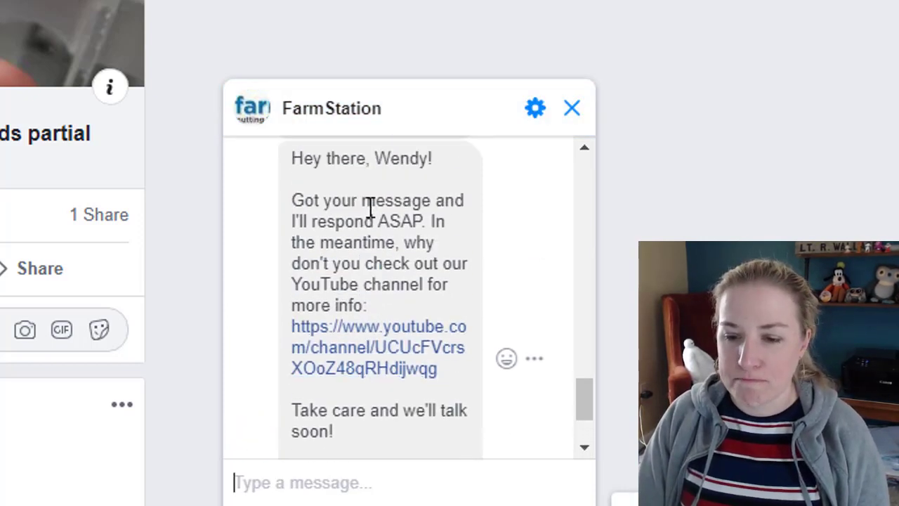
pyautogui.moveTo(434, 292); pyautogui.dragTo(284, 285)
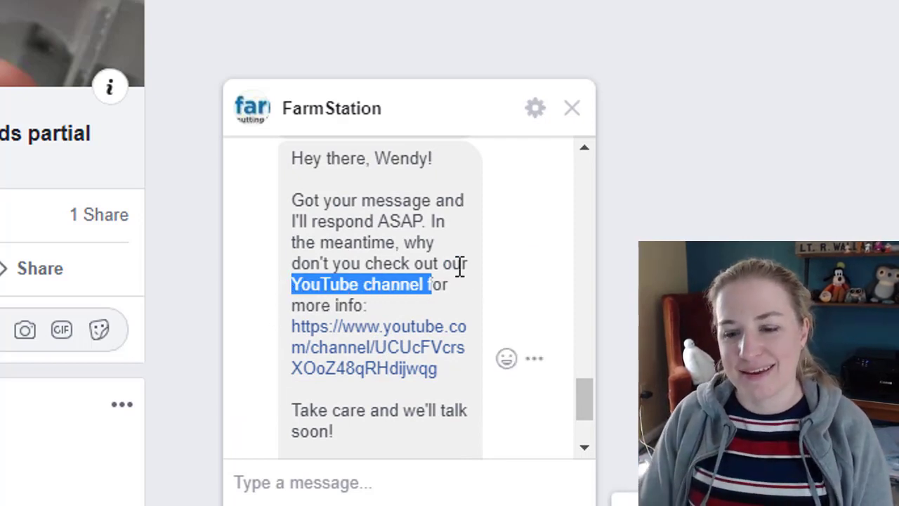
pyautogui.scroll(-2, 460, 268)
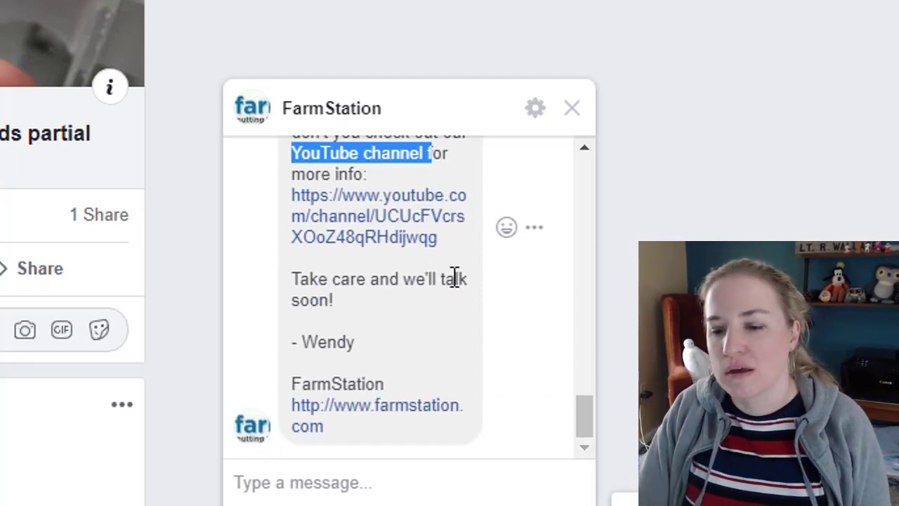
pyautogui.scroll(4, 391, 349)
pyautogui.scroll(-4, 520, 375)
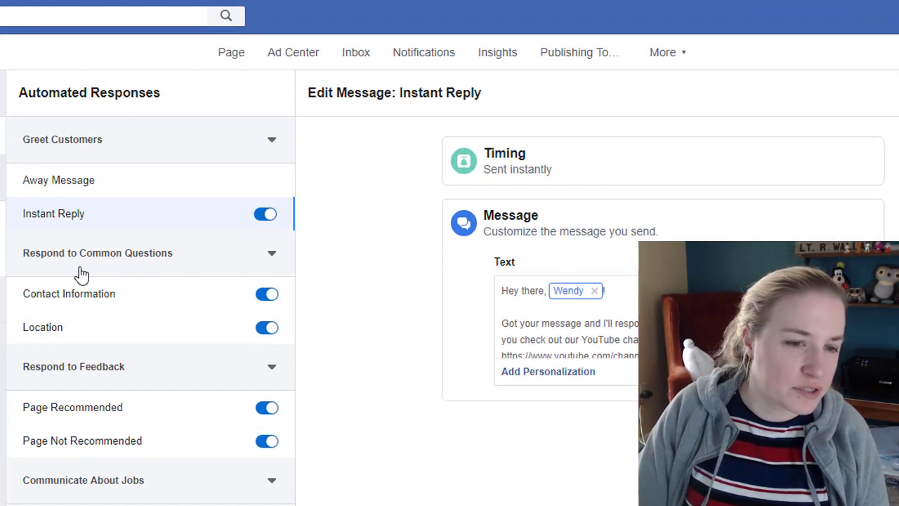
# Step: Look at the Location response, then return to the Contact Information response, On and instant
pyautogui.click(143, 295)
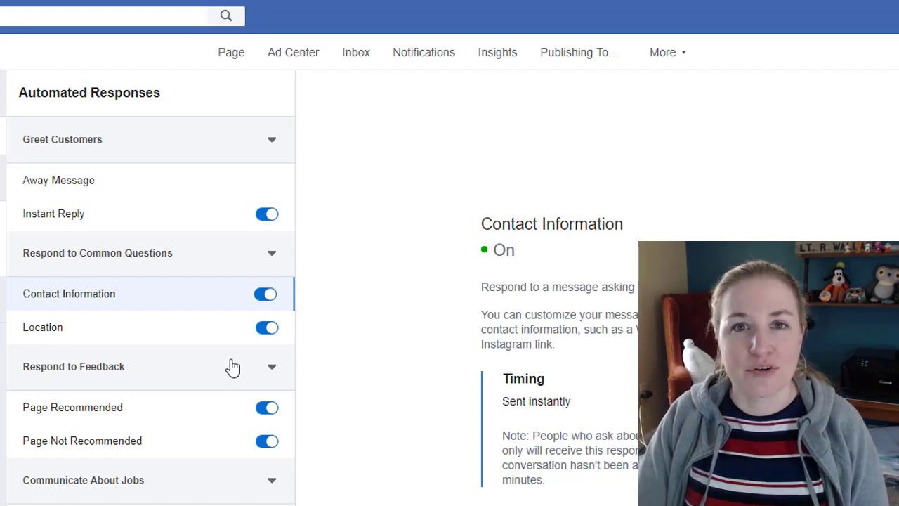
pyautogui.click(174, 326)
pyautogui.click(180, 302)
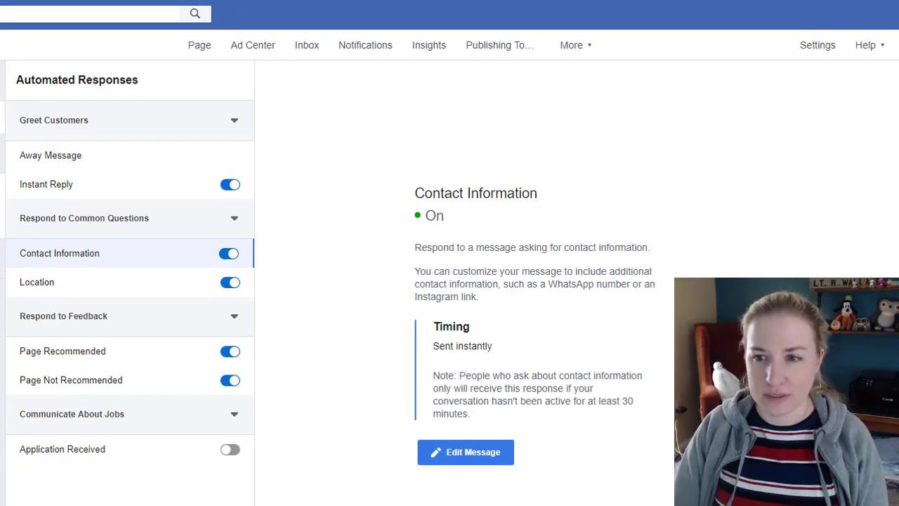
# Step: Edit the Contact Information reply and change its attachment type from the tractor video to Image
pyautogui.click(492, 453)
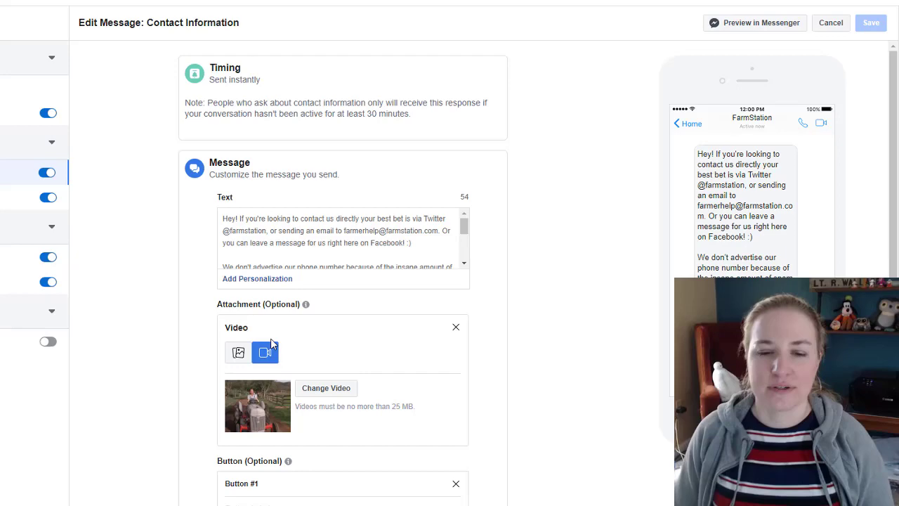
pyautogui.moveTo(264, 230); pyautogui.dragTo(329, 267)
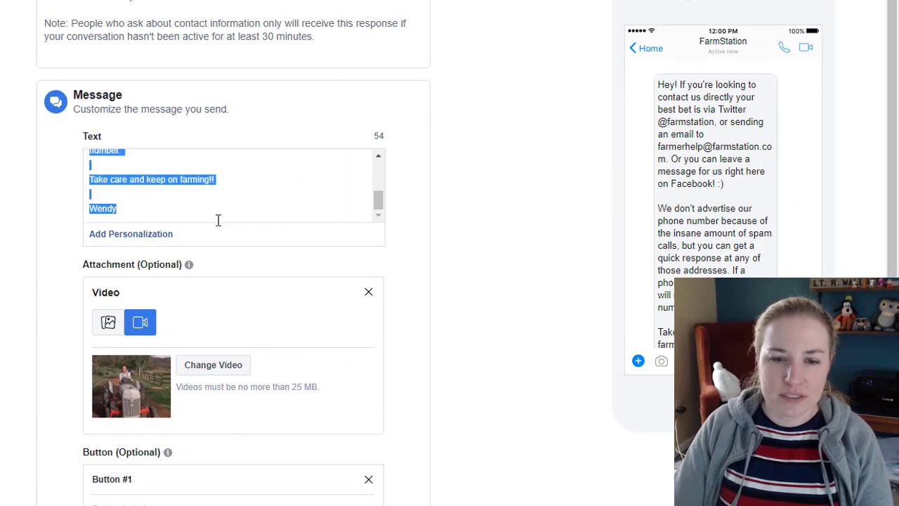
pyautogui.click(151, 235)
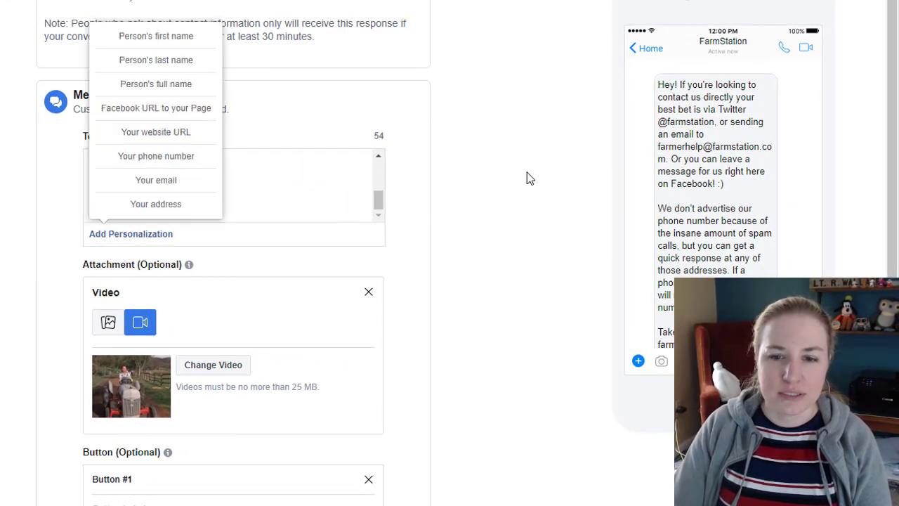
pyautogui.click(281, 211)
pyautogui.scroll(2, 247, 201)
pyautogui.scroll(-2, 247, 200)
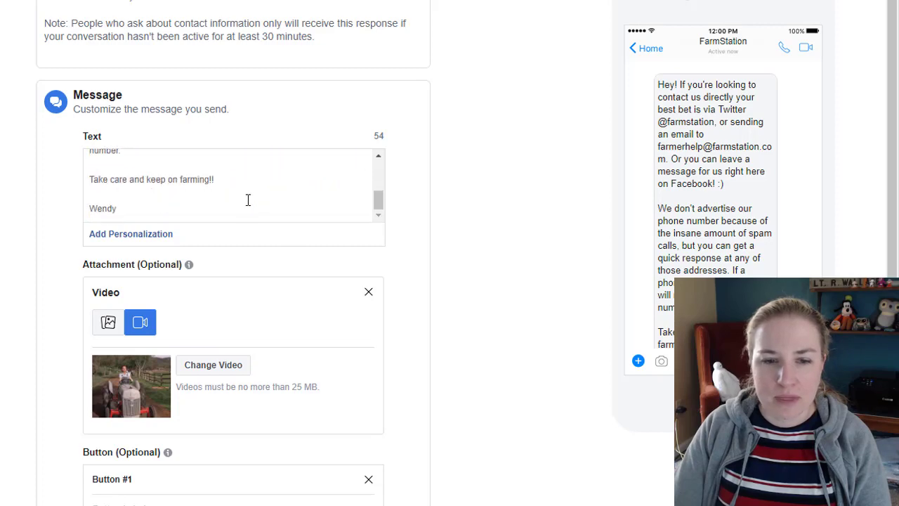
pyautogui.scroll(-3, 510, 206)
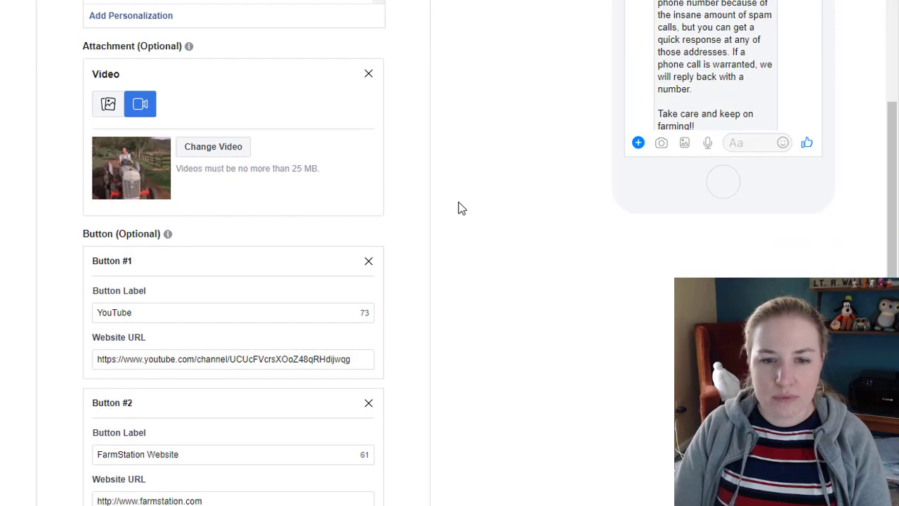
pyautogui.click(108, 107)
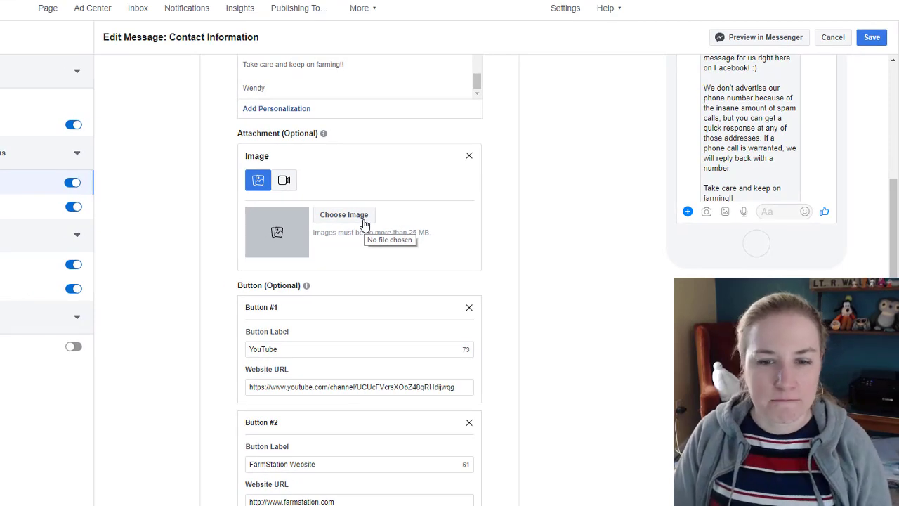
# Step: Browse the image picker for an attachment, previewing the 'bran knows everything' gif
pyautogui.click(364, 224)
pyautogui.scroll(-3, 97, 129)
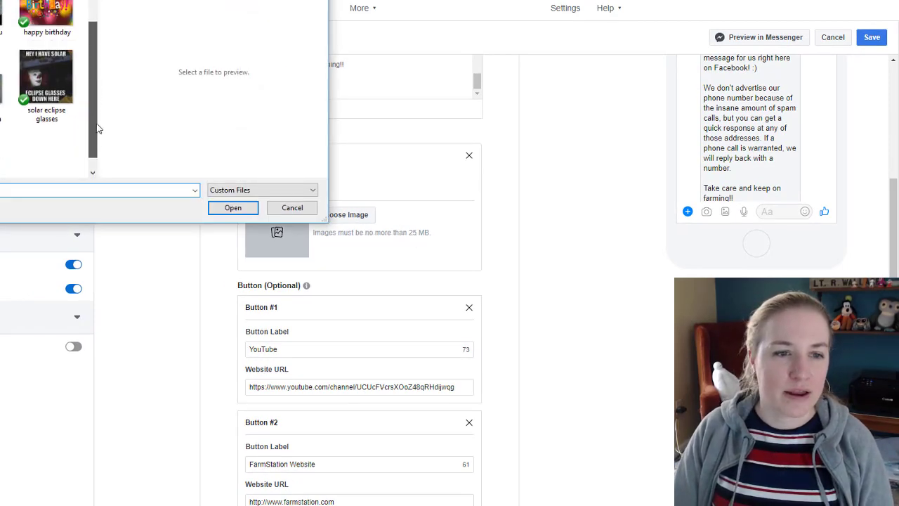
pyautogui.moveTo(98, 128); pyautogui.dragTo(310, 96)
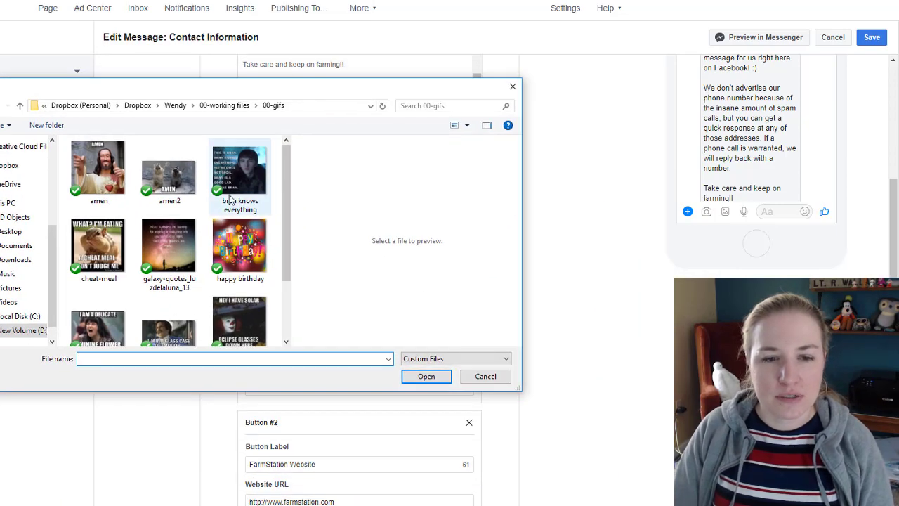
pyautogui.click(232, 198)
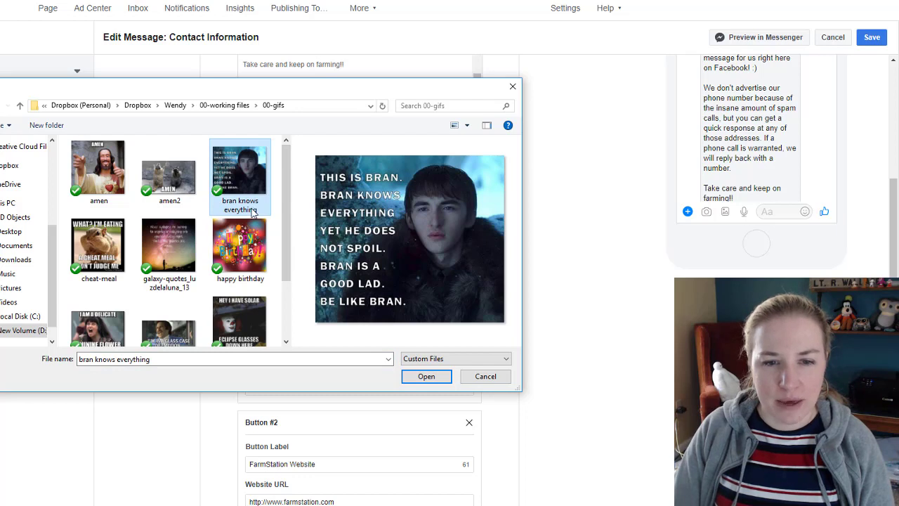
pyautogui.scroll(-2, 203, 283)
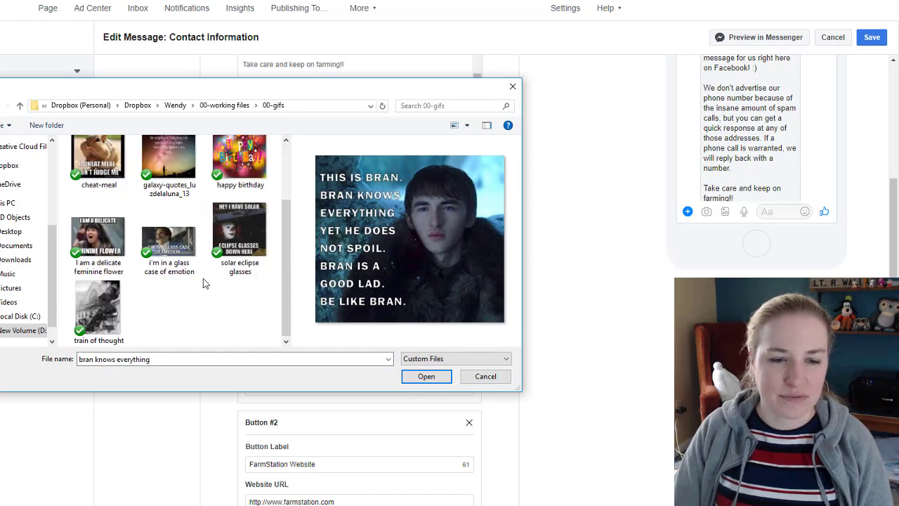
# Step: Show All Files in the picker and choose the 'avoiding disaster' gif as the image
pyautogui.click(428, 359)
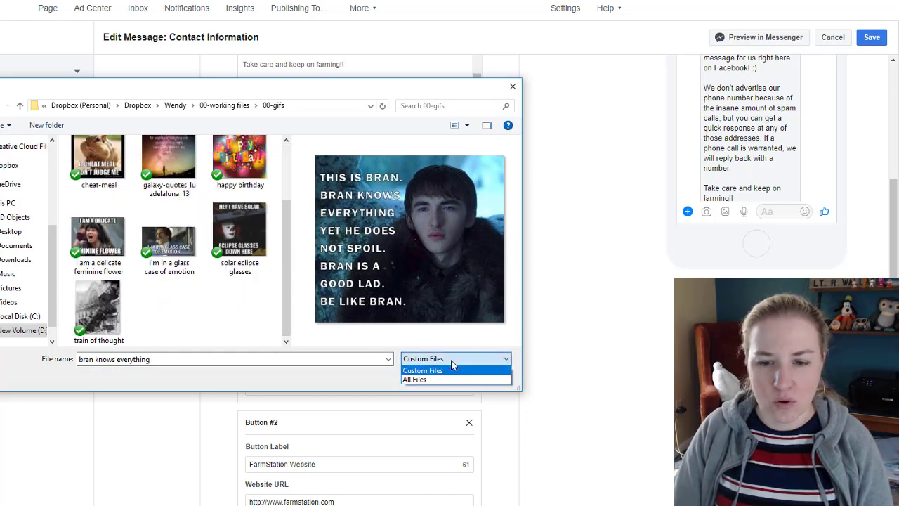
pyautogui.click(415, 377)
pyautogui.scroll(-15, 221, 231)
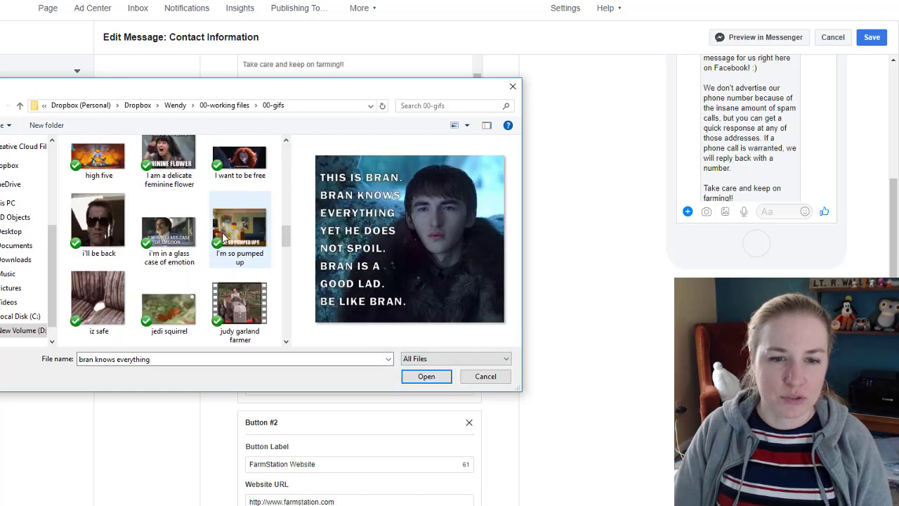
pyautogui.scroll(-3, 218, 240)
pyautogui.scroll(9, 211, 239)
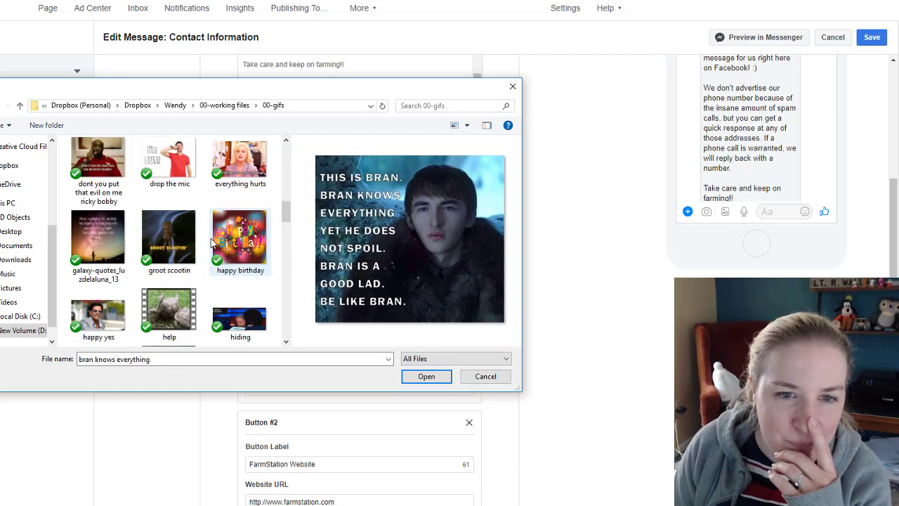
pyautogui.scroll(2, 210, 238)
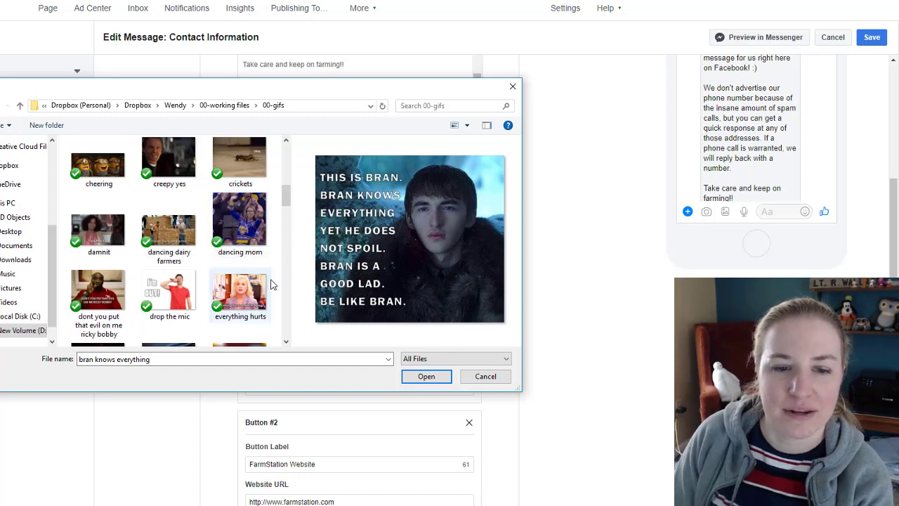
pyautogui.scroll(-3, 225, 267)
pyautogui.scroll(10, 271, 237)
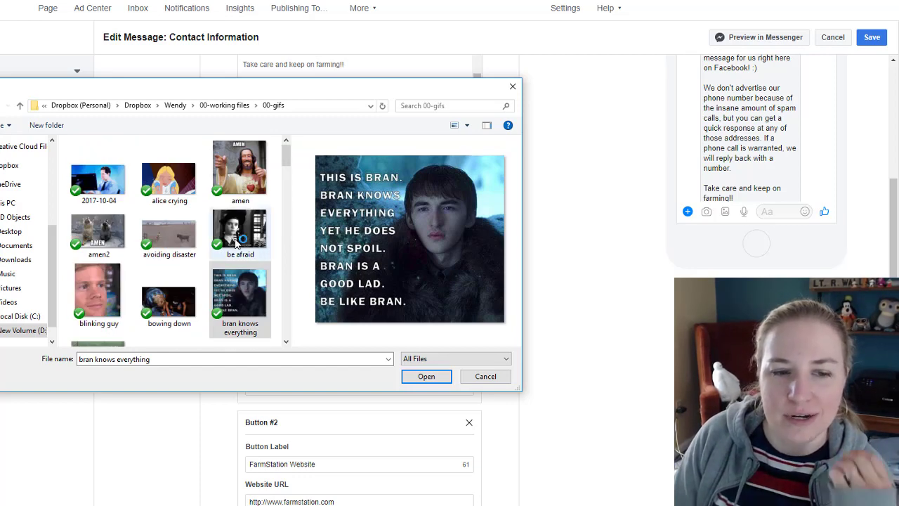
pyautogui.doubleClick(181, 241)
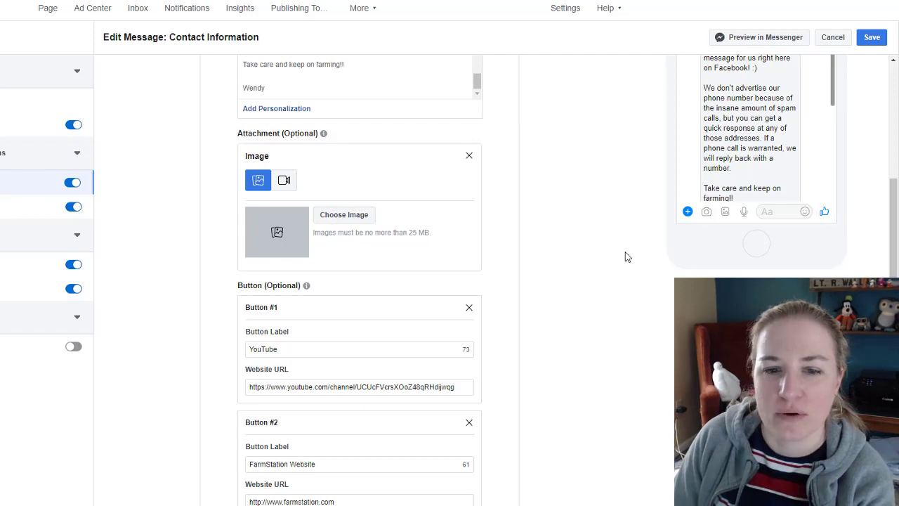
# Step: Reopen the image file picker, look through it, and cancel without choosing a file
pyautogui.scroll(2, 625, 255)
pyautogui.click(361, 336)
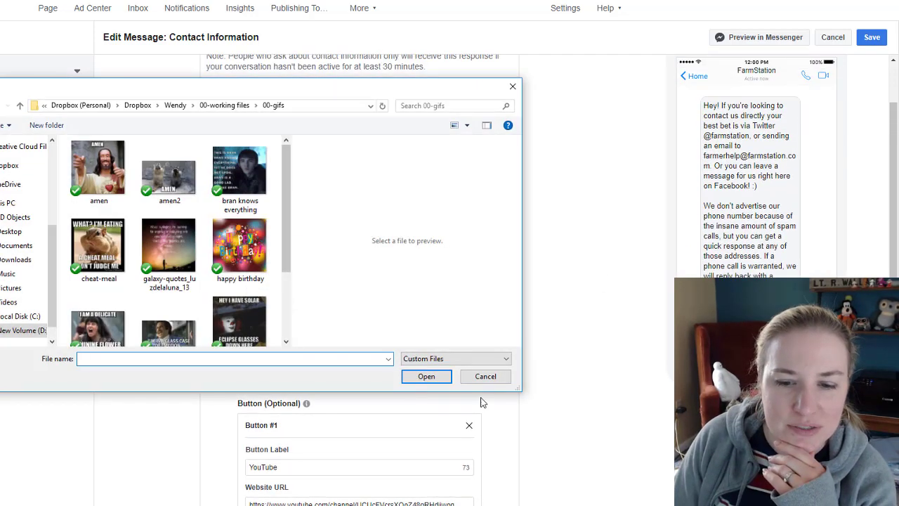
pyautogui.scroll(-3, 266, 216)
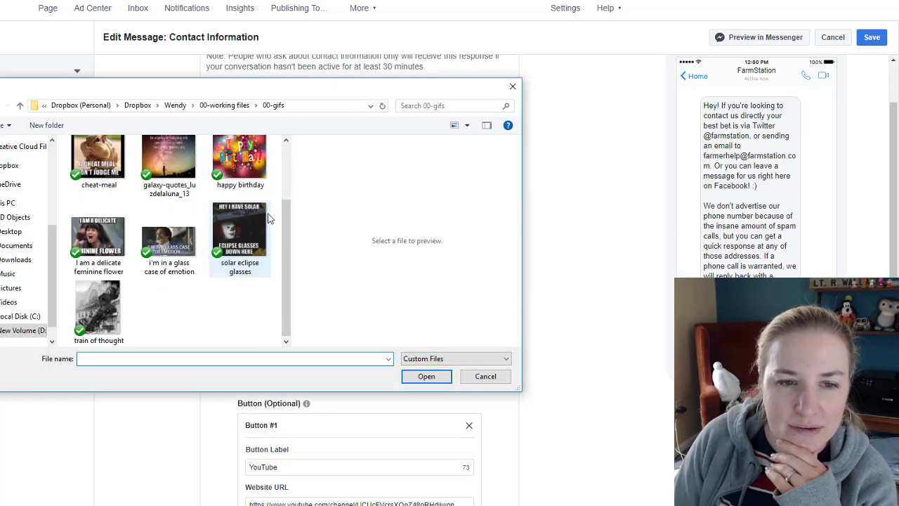
pyautogui.moveTo(315, 92); pyautogui.dragTo(327, 375)
pyautogui.scroll(1, 416, 273)
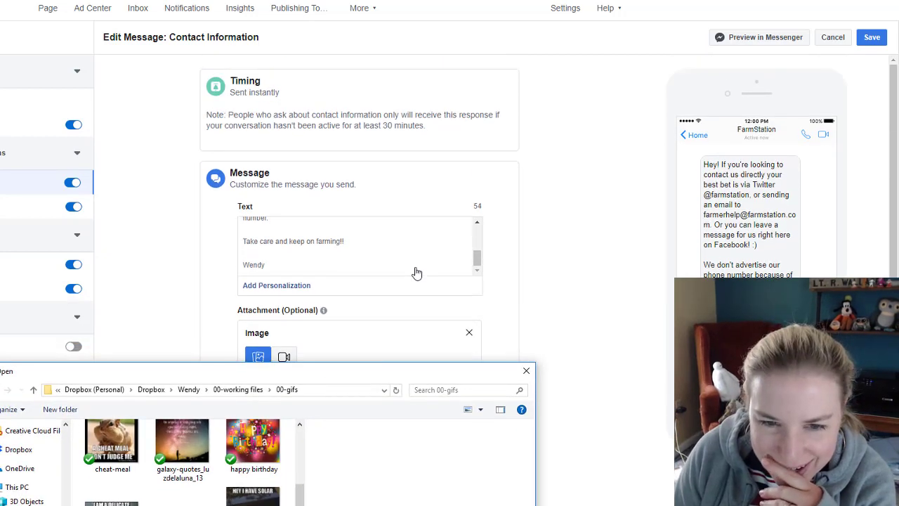
pyautogui.scroll(5, 412, 269)
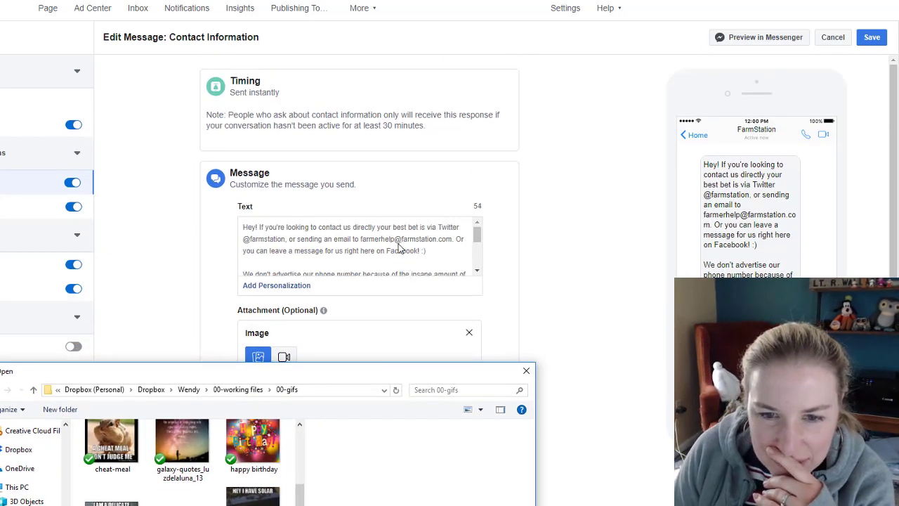
pyautogui.scroll(-5, 397, 248)
pyautogui.moveTo(312, 375); pyautogui.dragTo(345, 119)
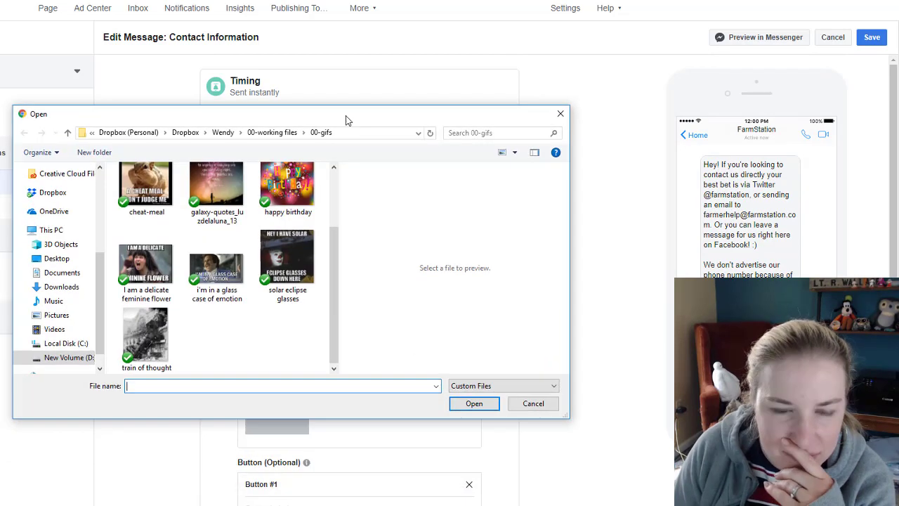
pyautogui.scroll(1, 263, 257)
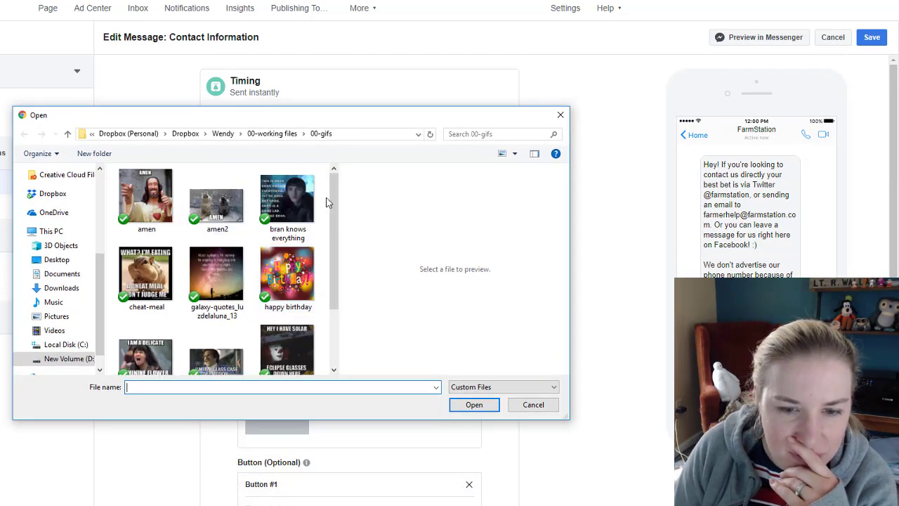
pyautogui.click(535, 408)
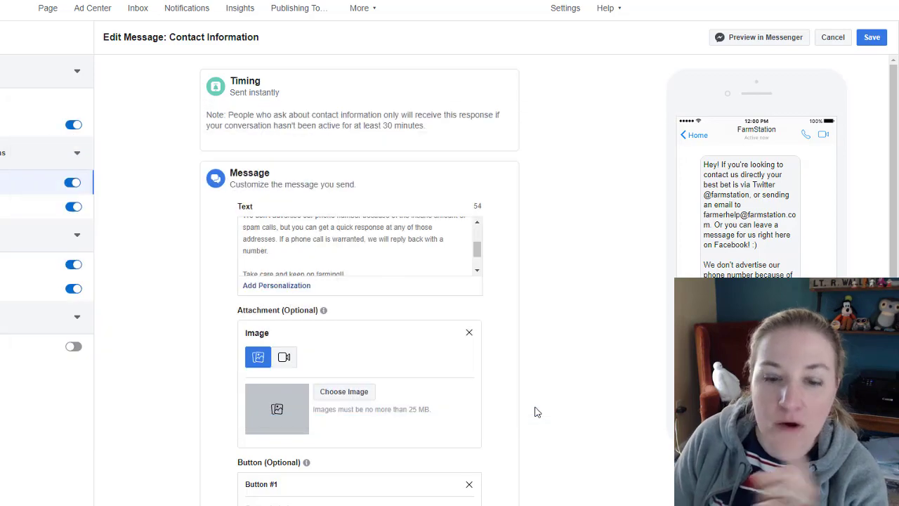
# Step: Switch the attachment back to Video and attach the 'judy garland farmer' tractor video
pyautogui.click(284, 361)
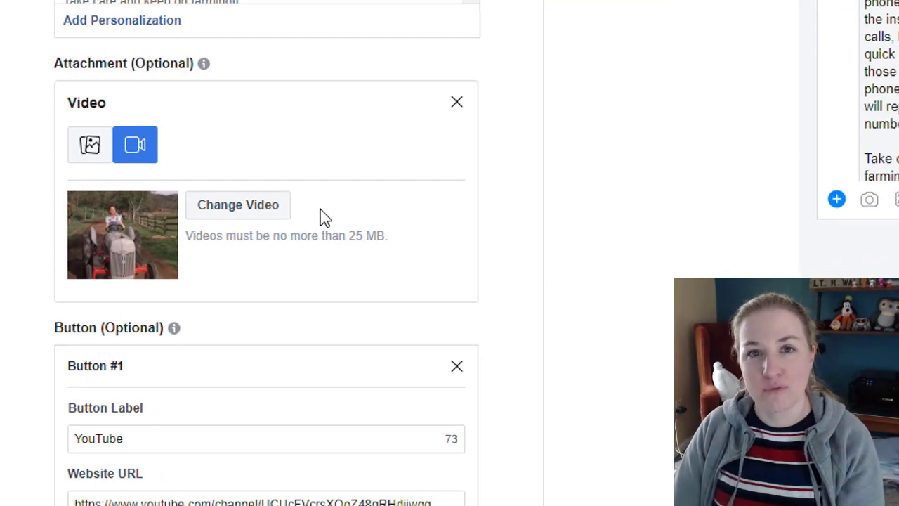
pyautogui.click(265, 214)
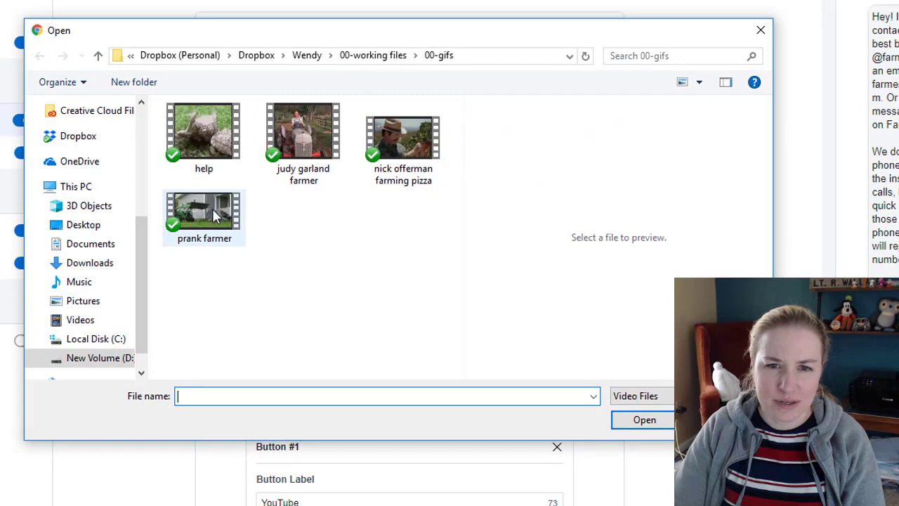
pyautogui.doubleClick(323, 149)
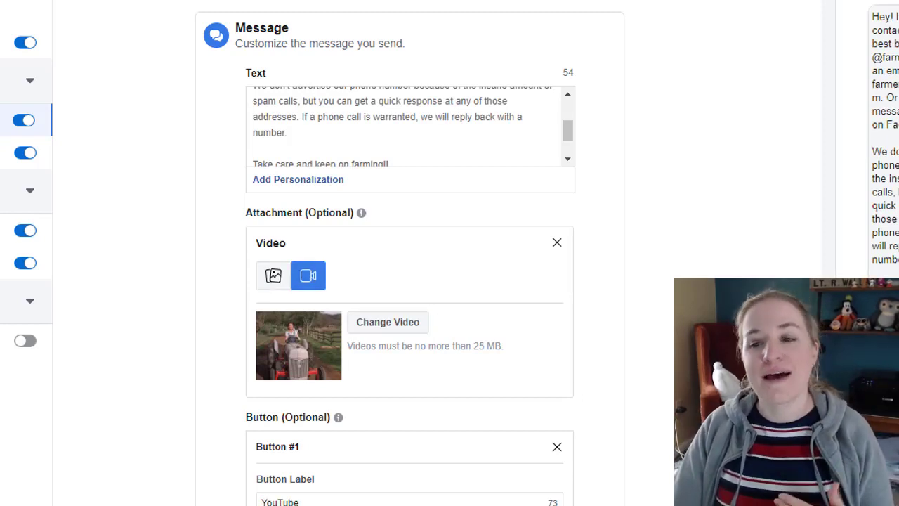
pyautogui.scroll(1, 808, 272)
pyautogui.scroll(-5, 889, 176)
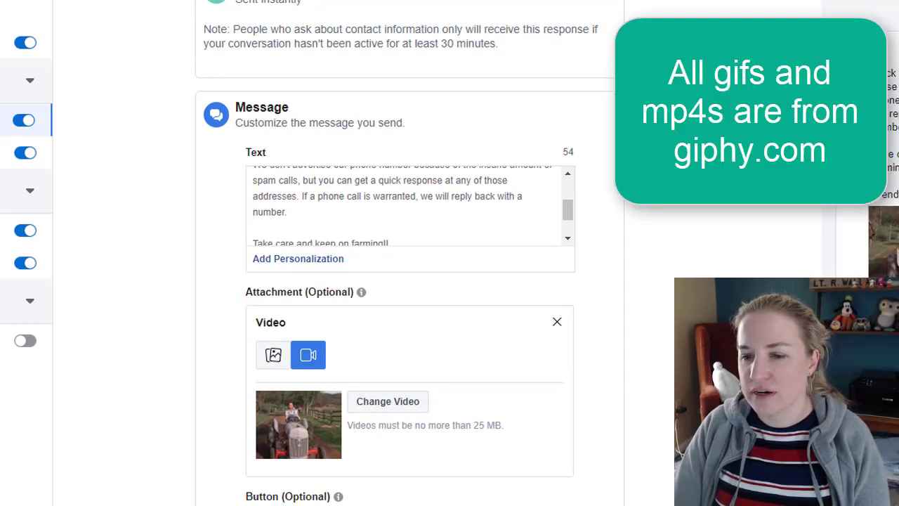
pyautogui.scroll(-3, 572, 267)
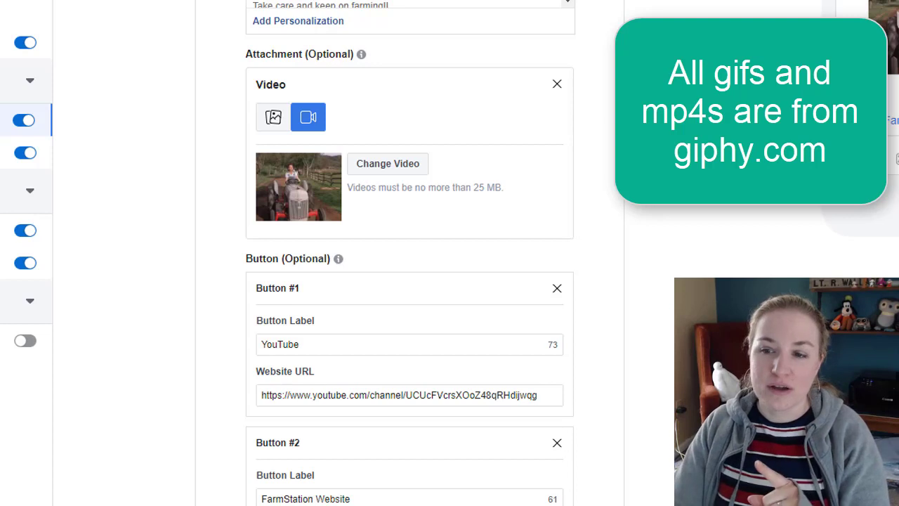
pyautogui.scroll(-1, 555, 383)
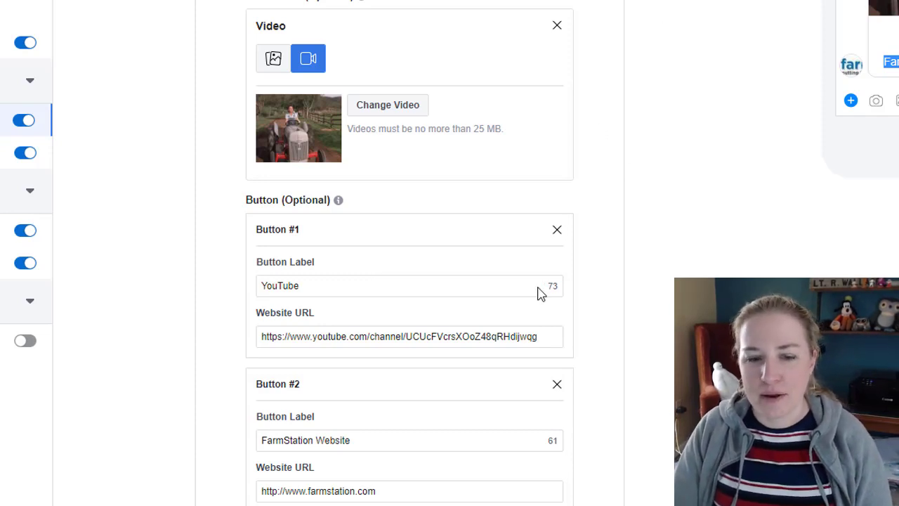
# Step: Change Button #2's label from 'or checkout' to 'or see us on our FarmStation Website'
pyautogui.click(398, 288)
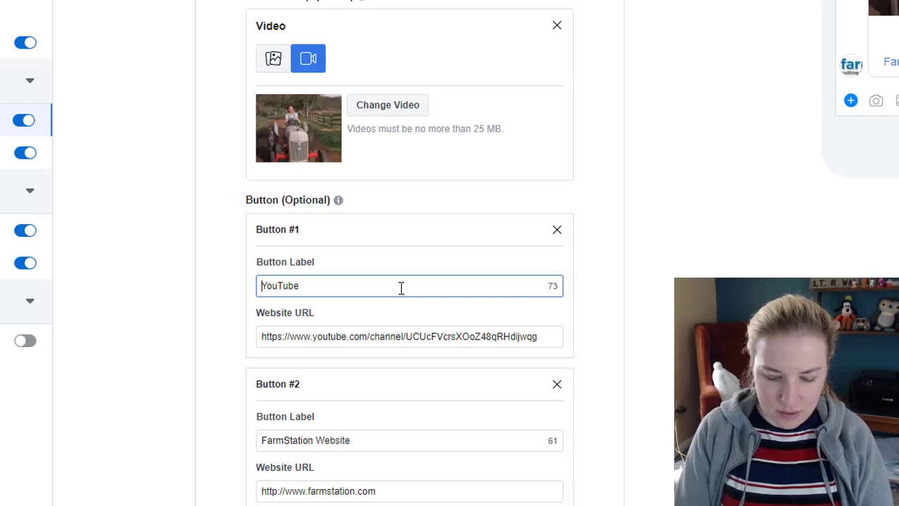
pyautogui.write('content over on')
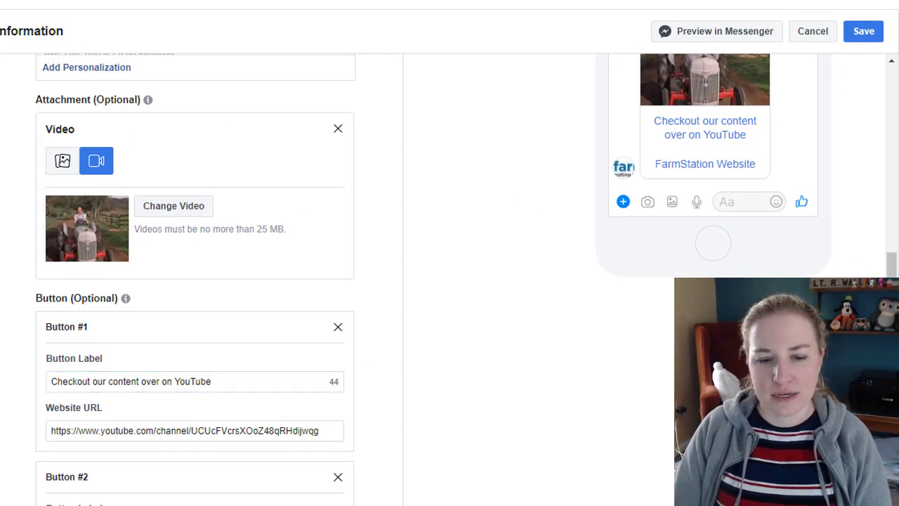
pyautogui.write('or checkout')
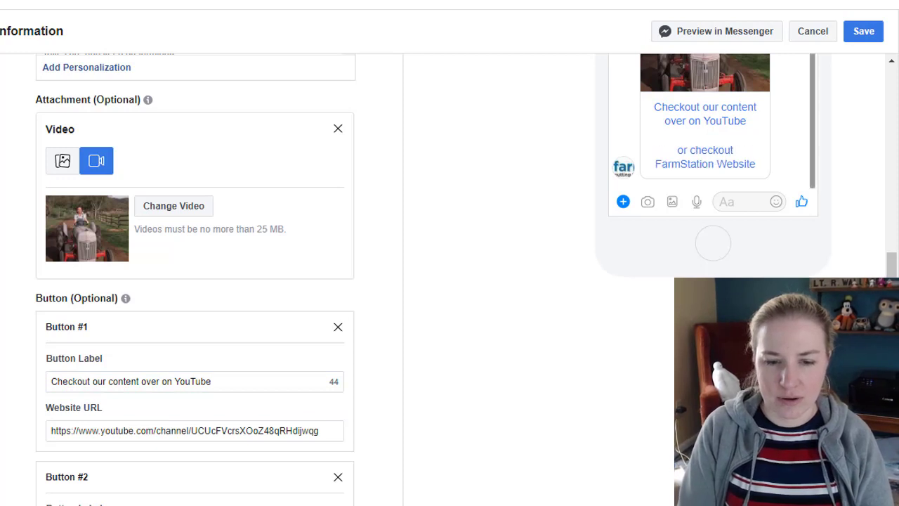
pyautogui.press('BackSpace')
pyautogui.press('BackSpace')
pyautogui.press('BackSpace')
pyautogui.press('BackSpace')
pyautogui.press('BackSpace')
pyautogui.press('BackSpace')
pyautogui.press('BackSpace')
pyautogui.press('BackSpace')
pyautogui.press('BackSpace')
pyautogui.write('see us ')
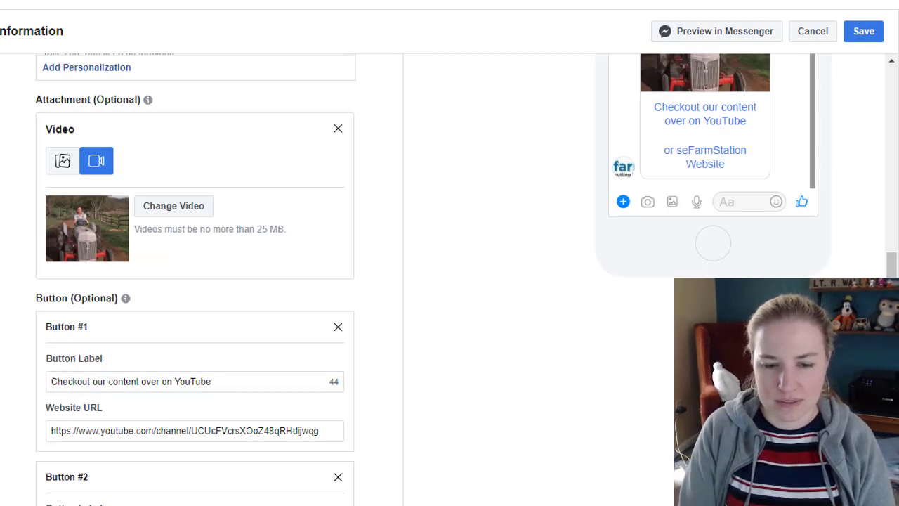
pyautogui.write('on our we')
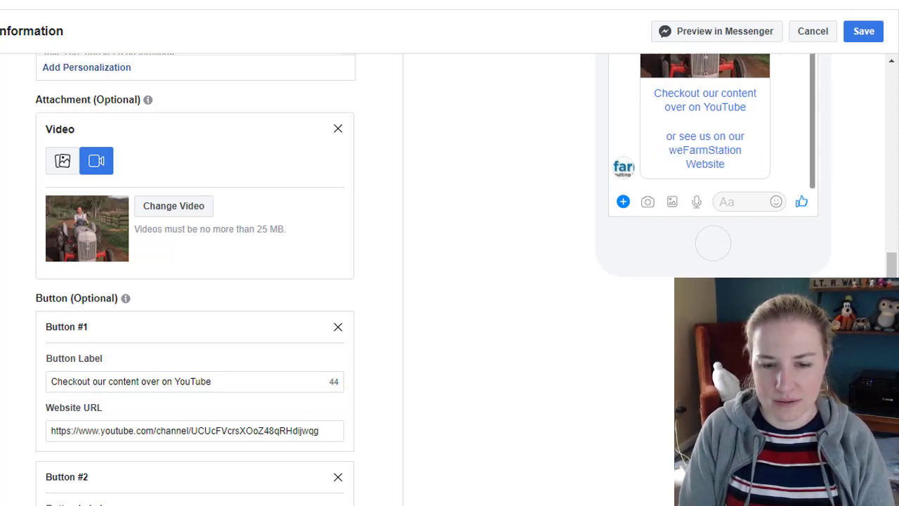
pyautogui.press('BackSpace')
pyautogui.press('BackSpace')
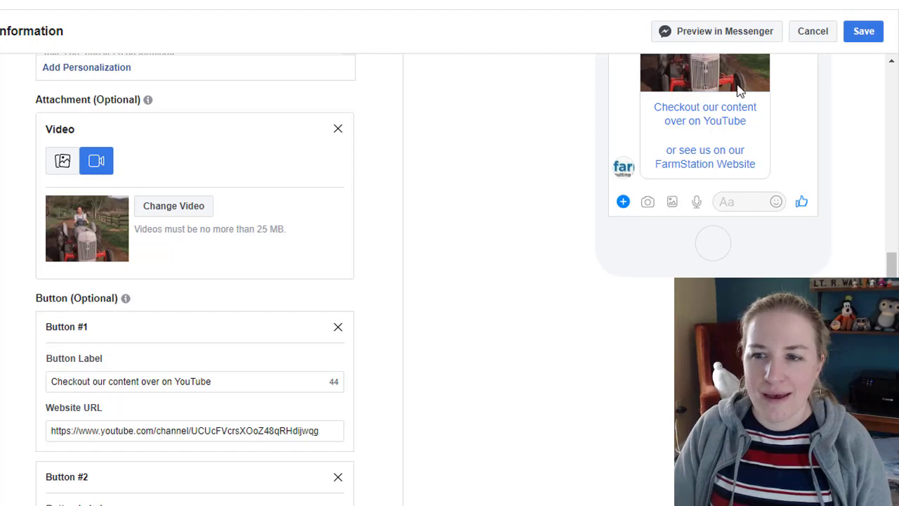
# Step: Send a Messenger test of the reply and play the tractor video in the FarmStation chat
pyautogui.click(743, 31)
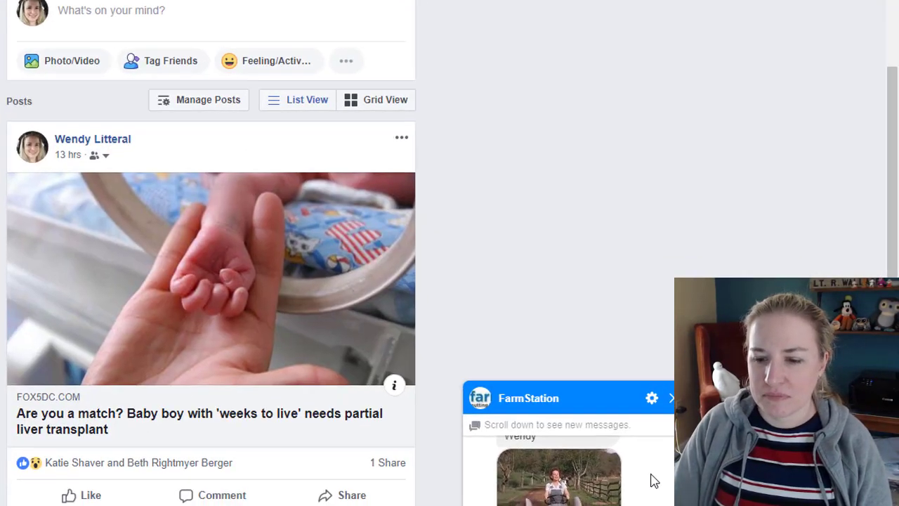
pyautogui.scroll(-5, 434, 188)
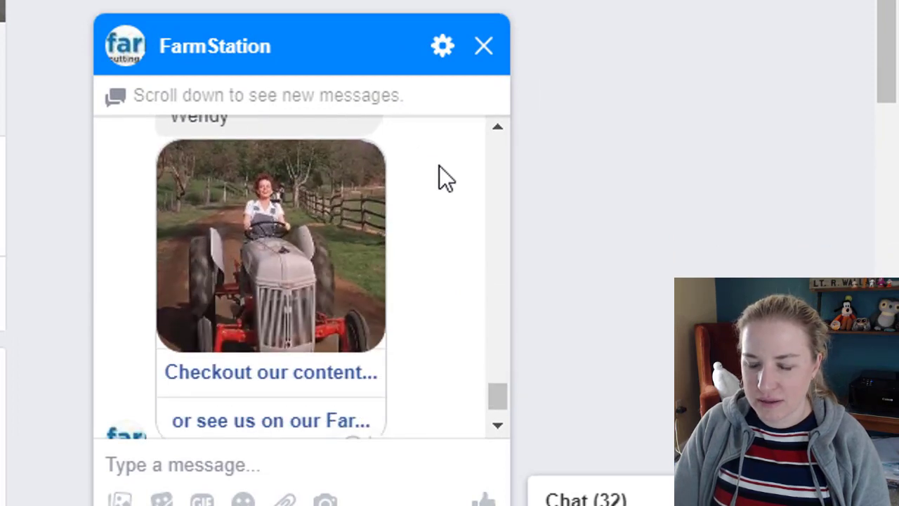
pyautogui.click(262, 242)
pyautogui.scroll(6, 313, 175)
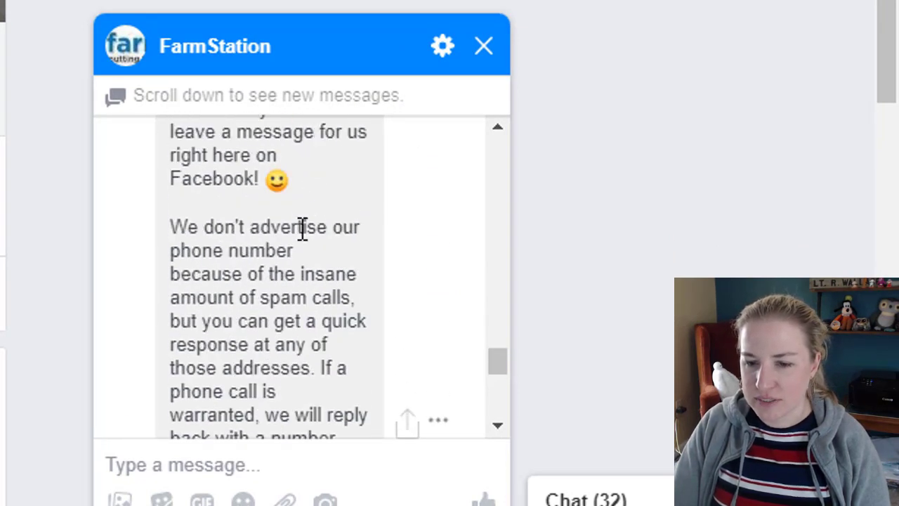
pyautogui.scroll(4, 267, 221)
pyautogui.scroll(-4, 281, 205)
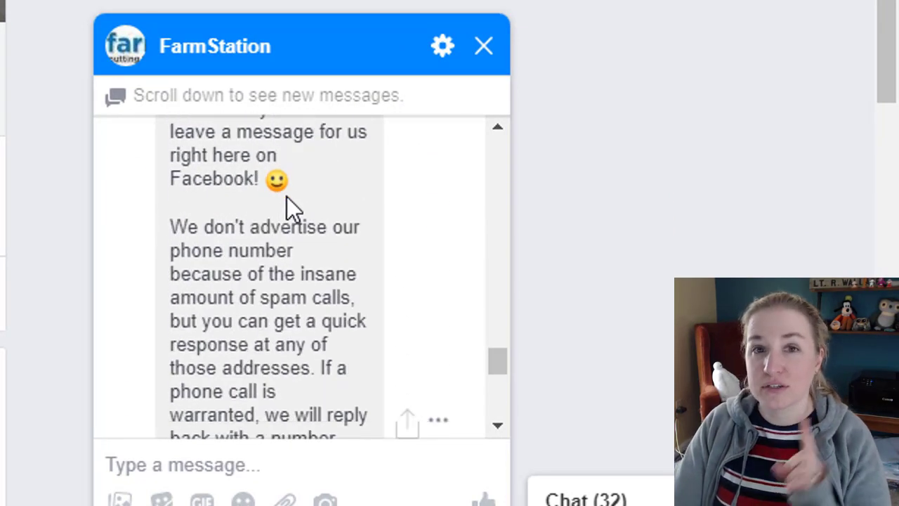
pyautogui.scroll(2, 273, 227)
# Step: Scroll through the FarmStation chat to review the full Contact Information preview
pyautogui.moveTo(254, 200); pyautogui.dragTo(359, 382)
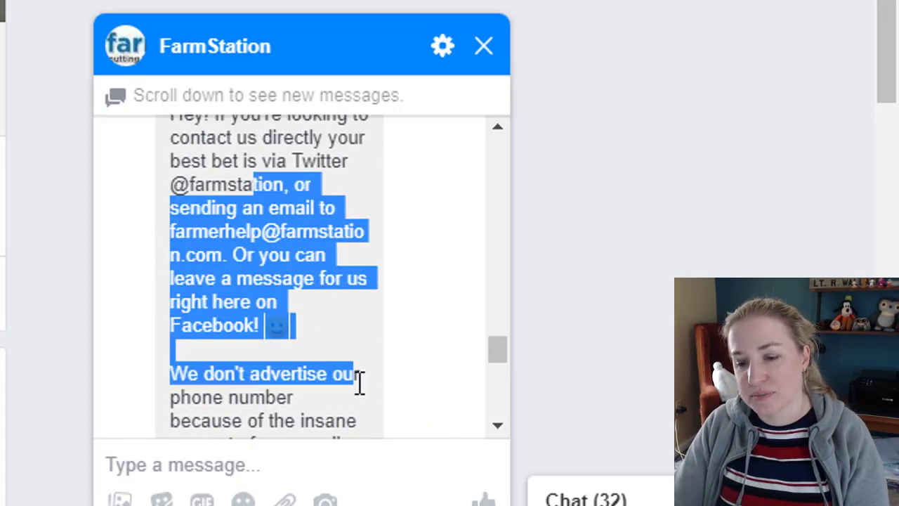
pyautogui.scroll(-6, 359, 367)
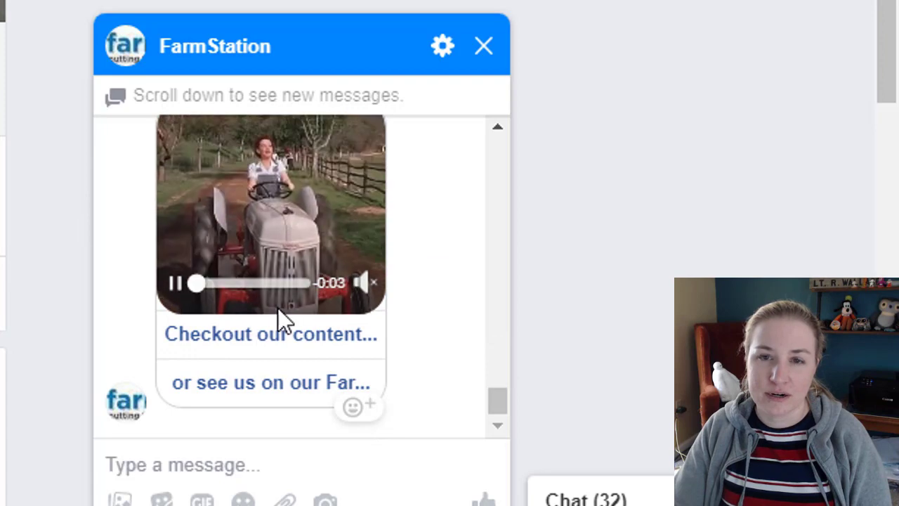
pyautogui.scroll(3, 278, 307)
pyautogui.scroll(10, 278, 308)
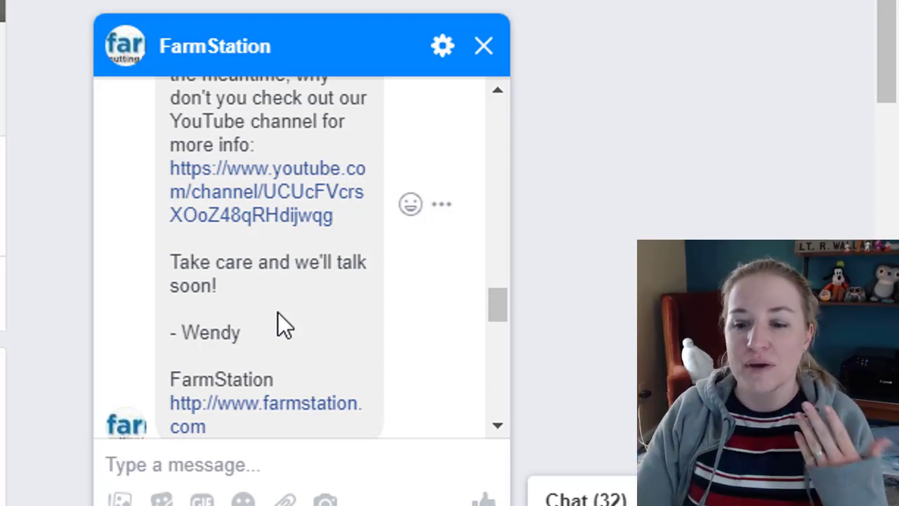
pyautogui.scroll(3, 284, 327)
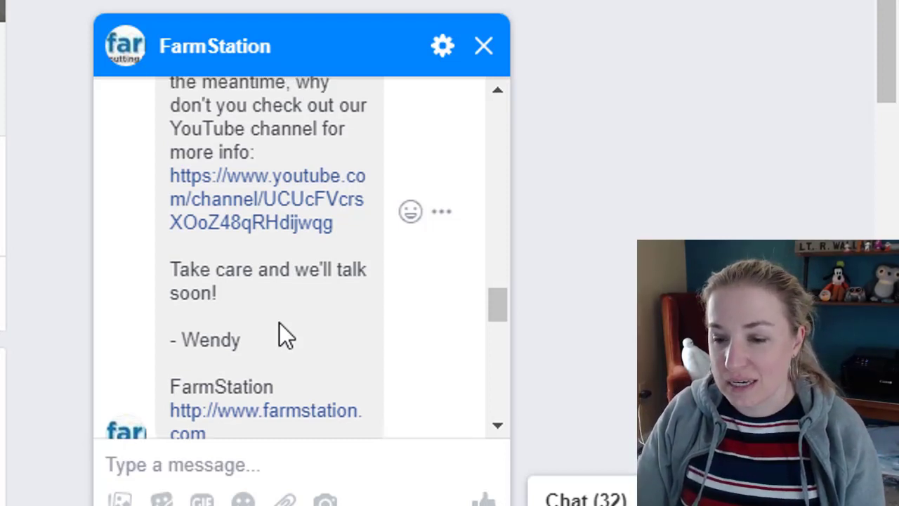
pyautogui.scroll(-3, 343, 278)
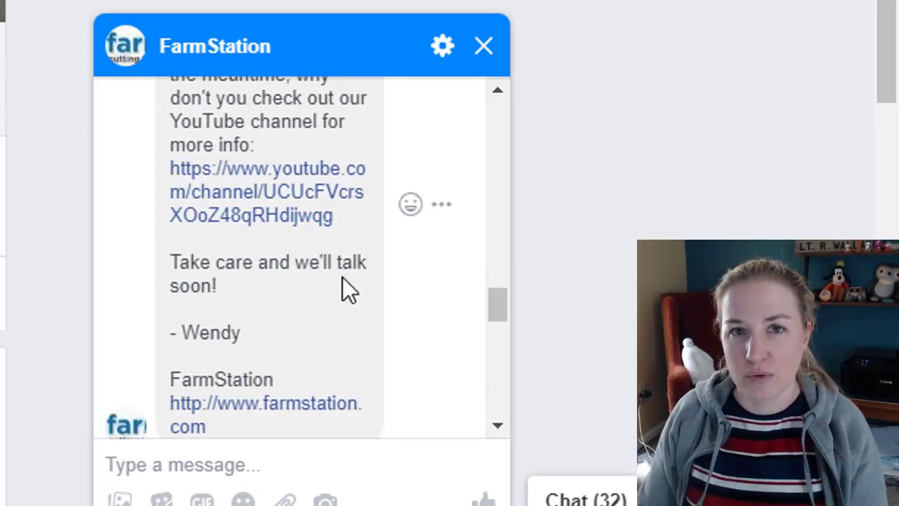
pyautogui.scroll(9, 344, 284)
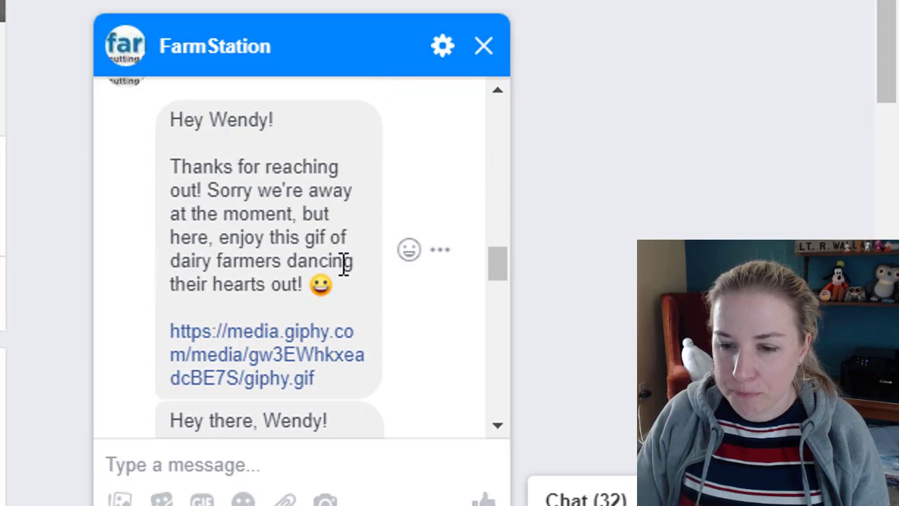
pyautogui.scroll(-3, 333, 239)
pyautogui.scroll(3, 323, 218)
pyautogui.scroll(-10, 327, 225)
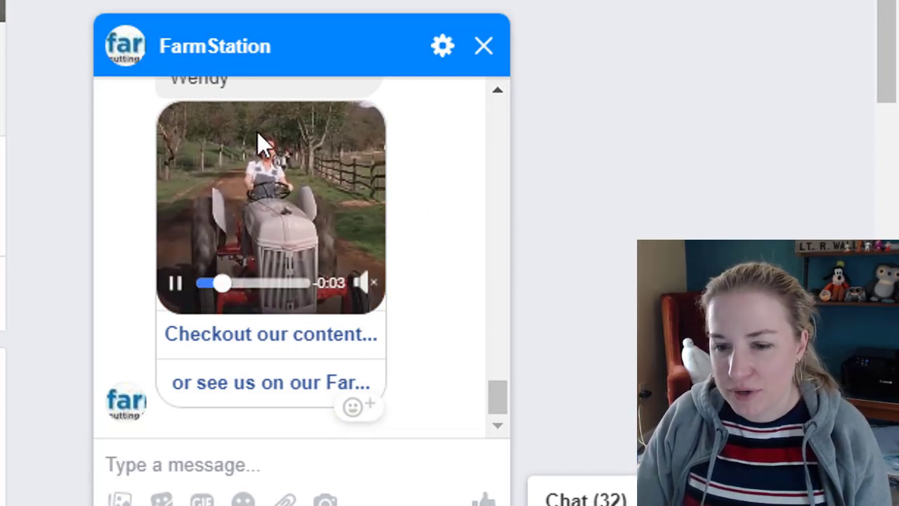
# Step: Trim Button #1's label to 'YouTube' and Button #2's label to 'FarmStation Website'
pyautogui.moveTo(231, 80); pyautogui.dragTo(256, 259)
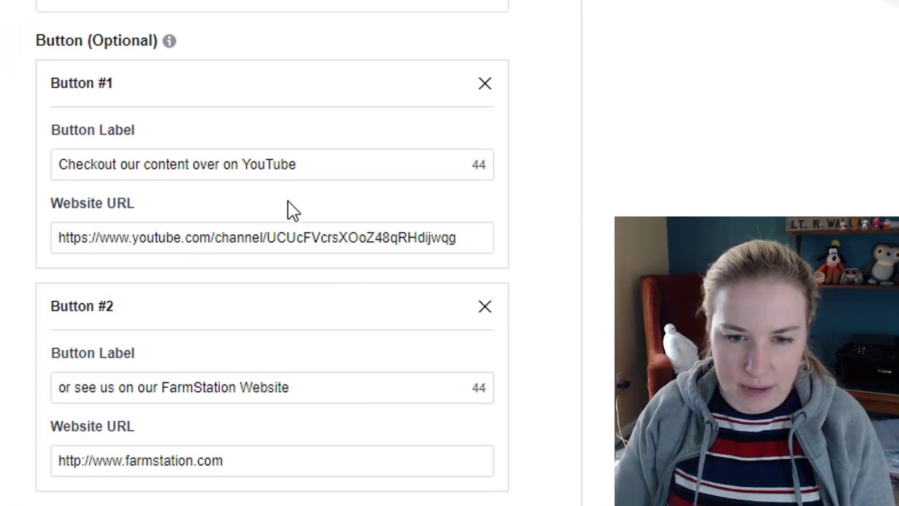
pyautogui.moveTo(242, 165); pyautogui.dragTo(56, 164)
pyautogui.press('BackSpace')
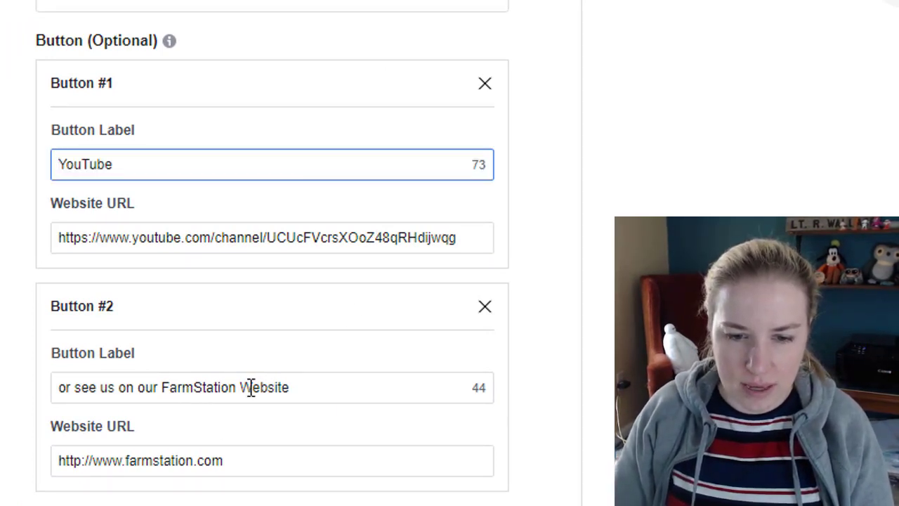
pyautogui.moveTo(239, 385); pyautogui.dragTo(56, 387)
pyautogui.press('BackSpace')
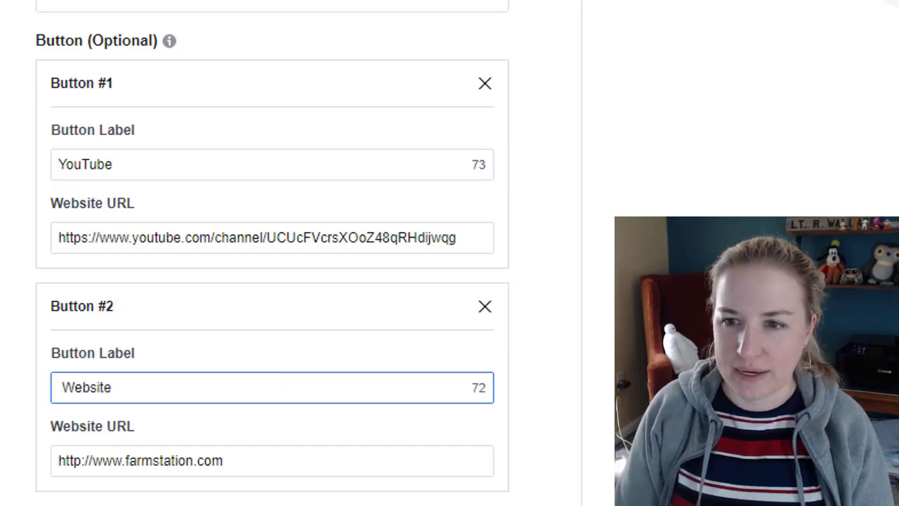
pyautogui.write('FarmStation')
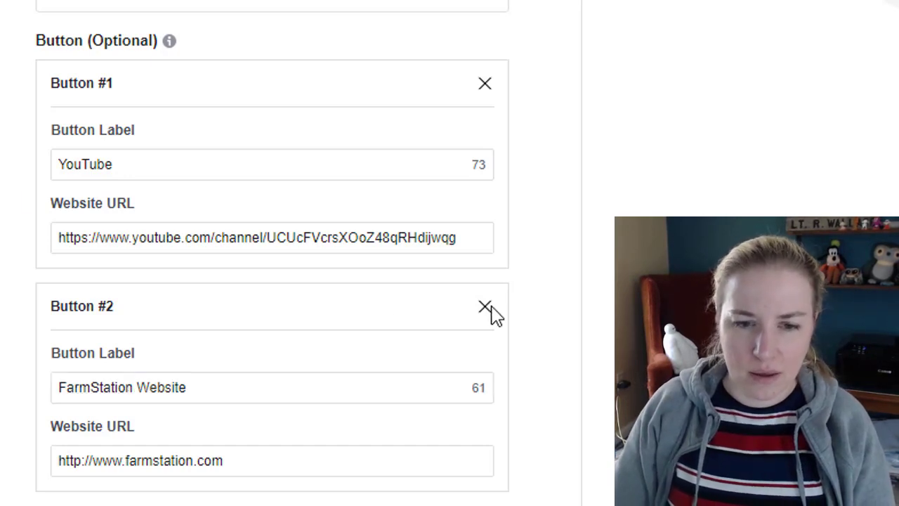
# Step: Save the Contact Information reply with its shortened buttons, then view the Location response
pyautogui.click(60, 163)
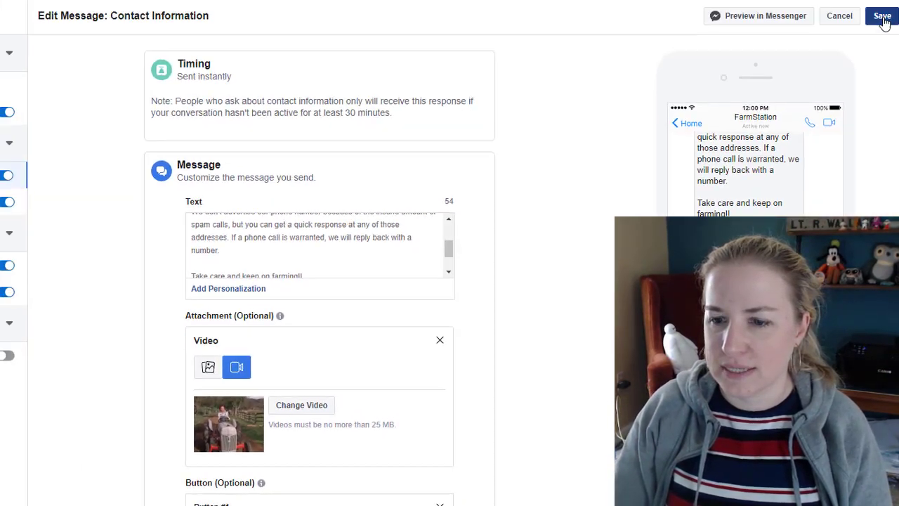
pyautogui.click(883, 18)
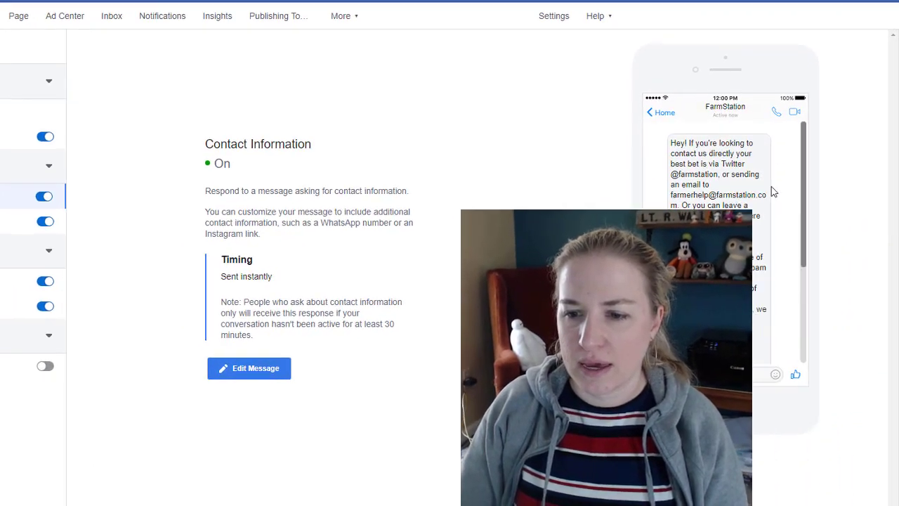
pyautogui.scroll(-5, 773, 200)
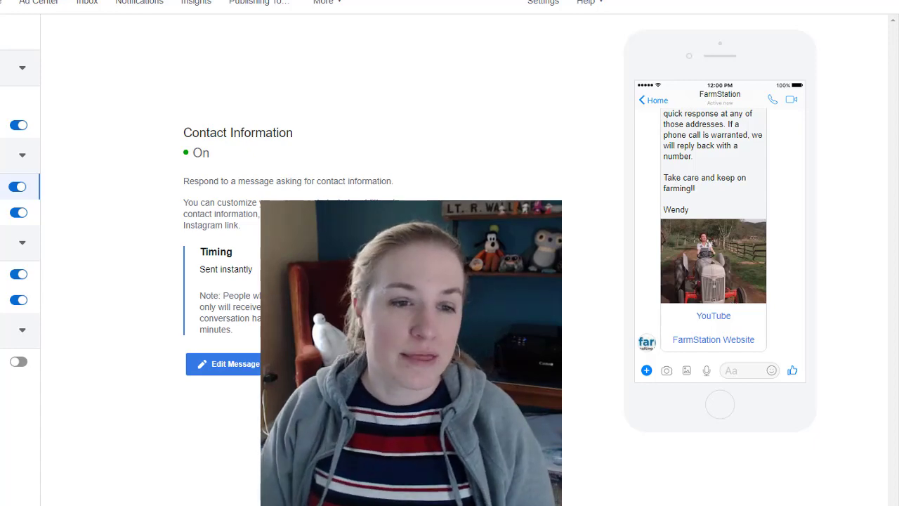
pyautogui.click(4, 210)
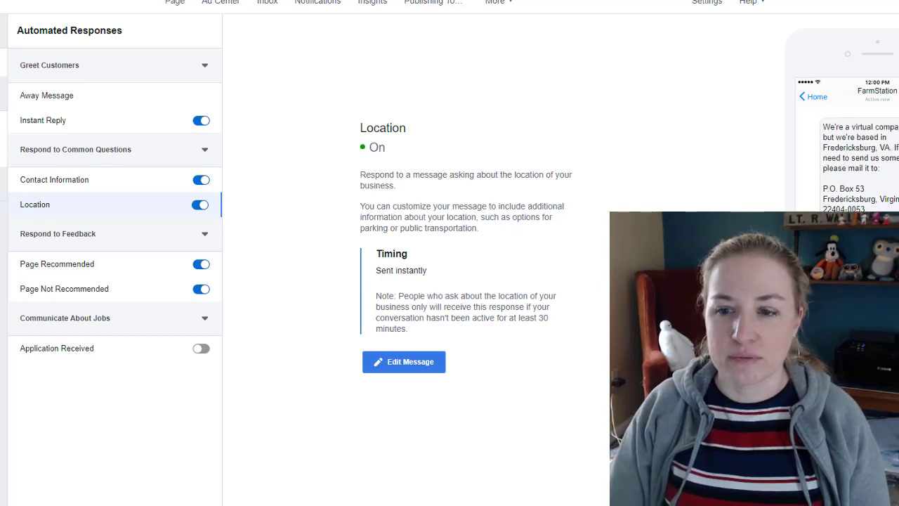
# Step: View the Page Recommended, Page Not Recommended and Application Received responses in turn
pyautogui.click(102, 269)
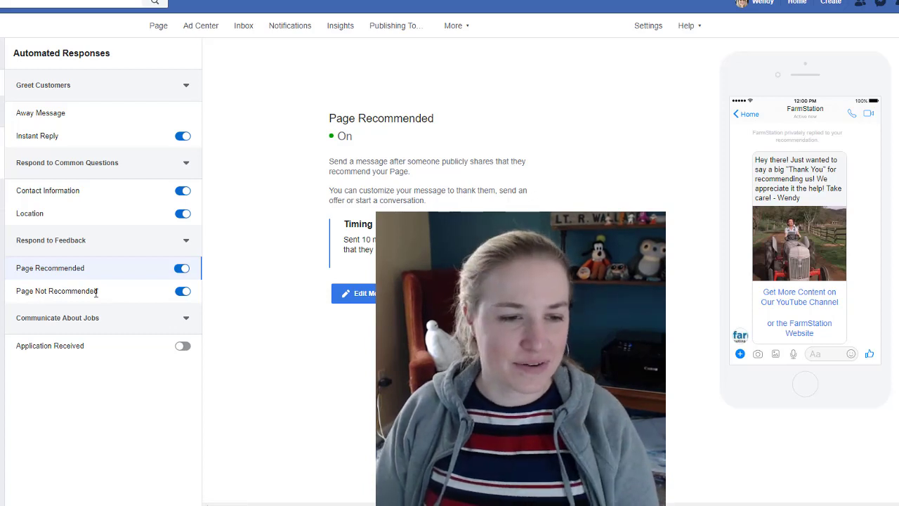
pyautogui.click(96, 292)
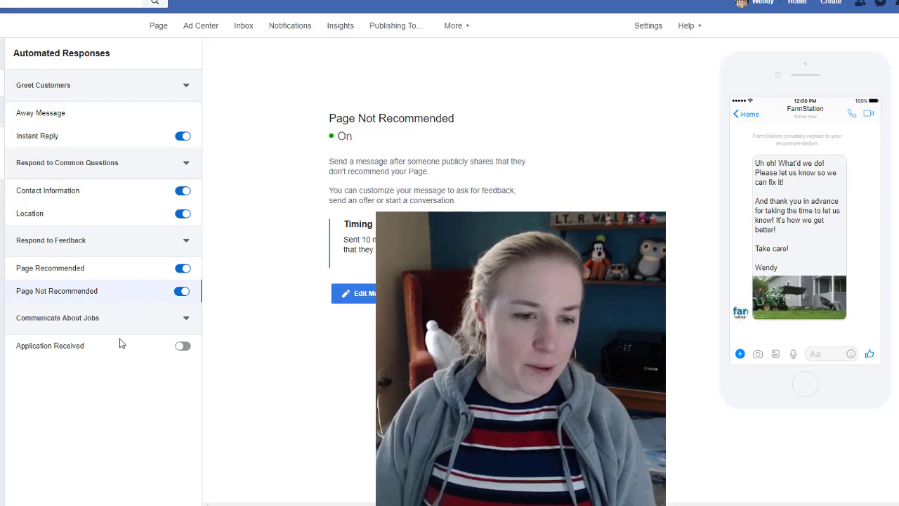
pyautogui.click(57, 349)
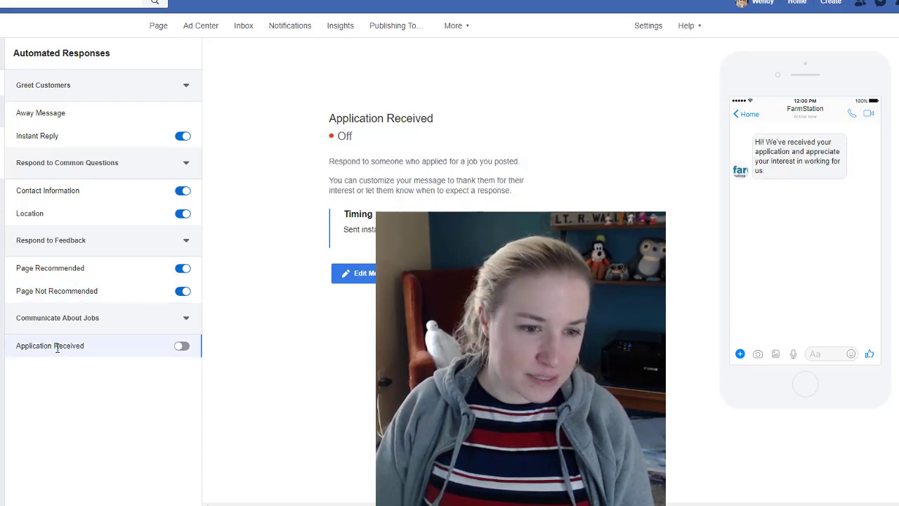